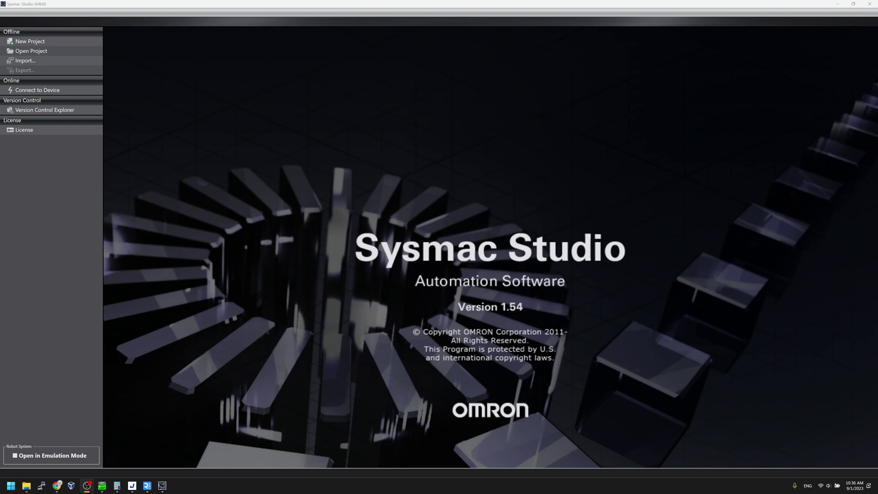
Start a new standard project named demo_project1.
{"action": "left_click", "coordinate": [219, 124]}
{"action": "left_click", "coordinate": [59, 43]}
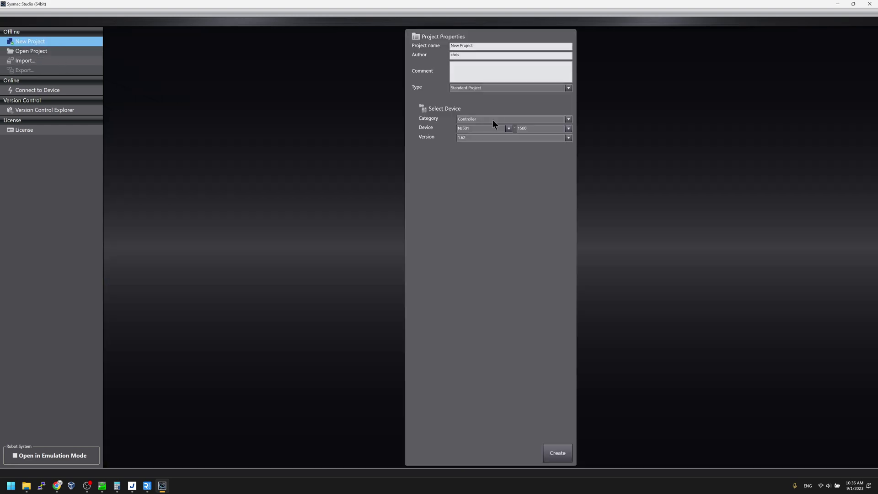
{"action": "left_click", "coordinate": [484, 46]}
{"action": "type", "text": "demo_p"}
{"action": "type", "text": "roject1"}
{"action": "left_click", "coordinate": [479, 88]}
Choose an NX102-1220 controller at version 1.48 and create the project.
{"action": "left_click", "coordinate": [499, 131]}
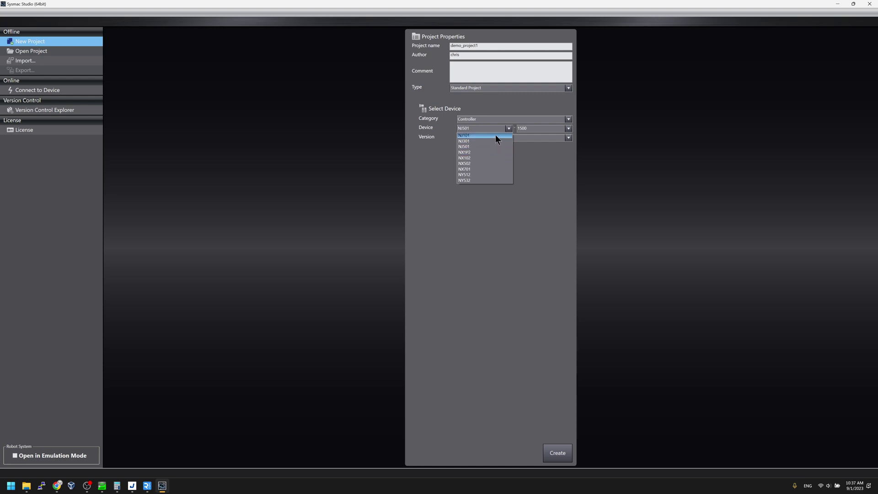
{"action": "left_click", "coordinate": [496, 157]}
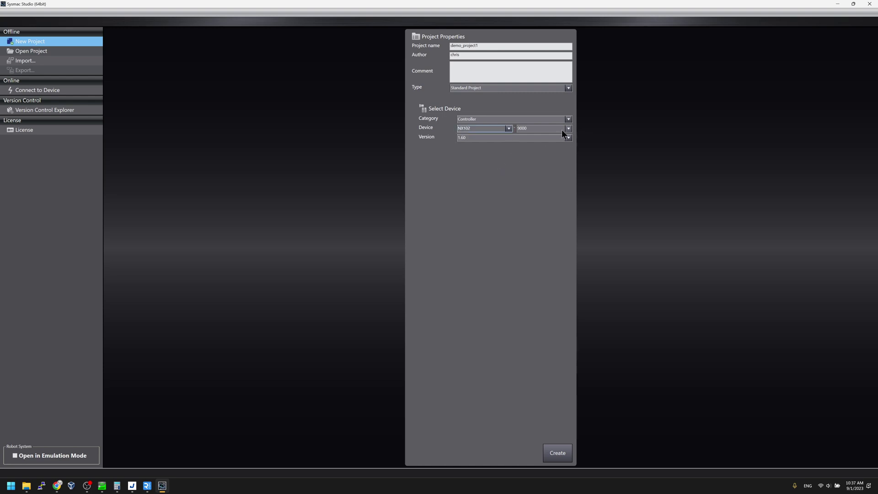
{"action": "left_click", "coordinate": [560, 129]}
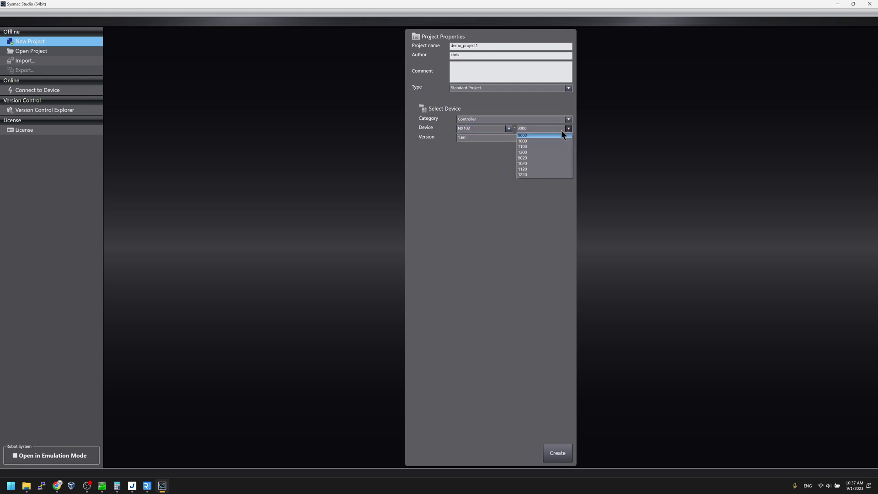
{"action": "left_click", "coordinate": [531, 174]}
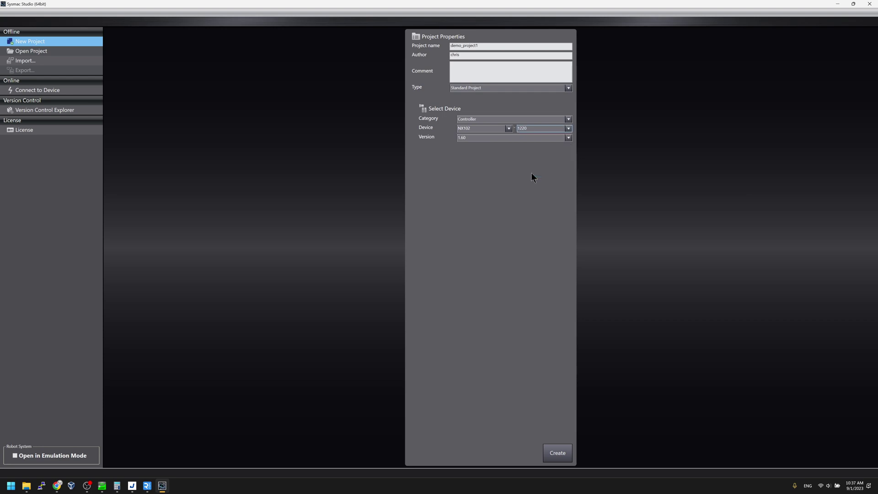
{"action": "left_click", "coordinate": [506, 138]}
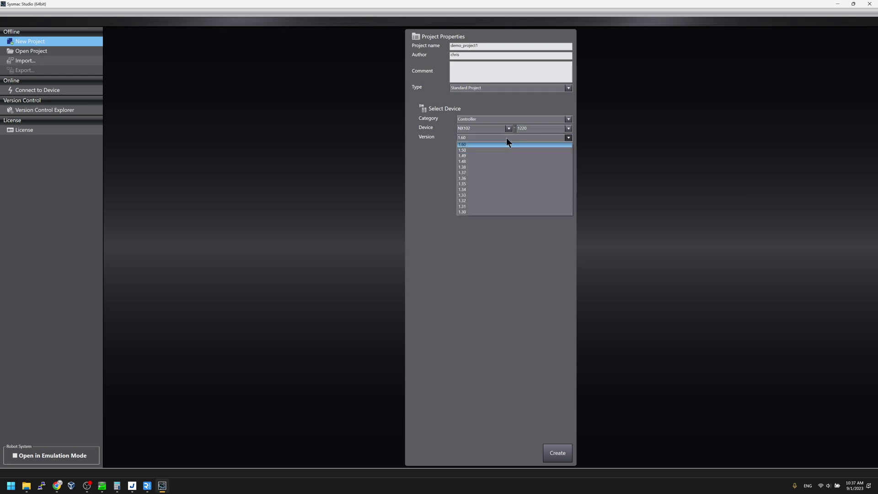
{"action": "left_click", "coordinate": [499, 163]}
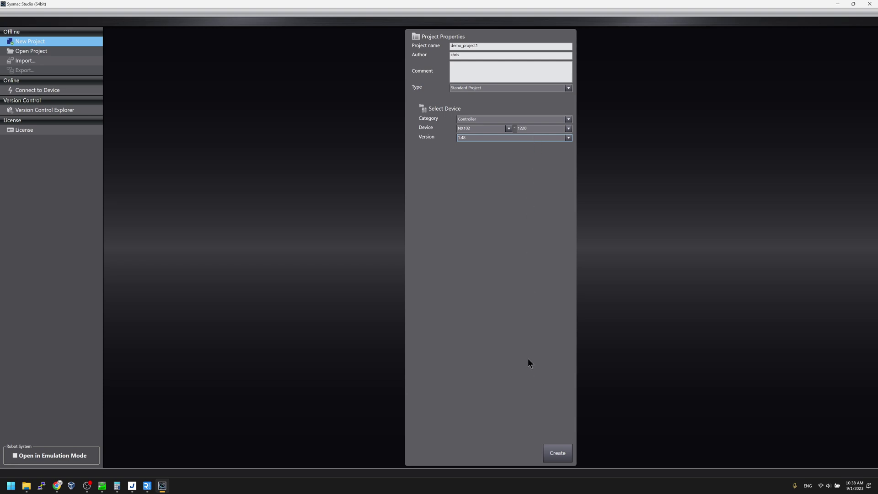
{"action": "left_click", "coordinate": [549, 450]}
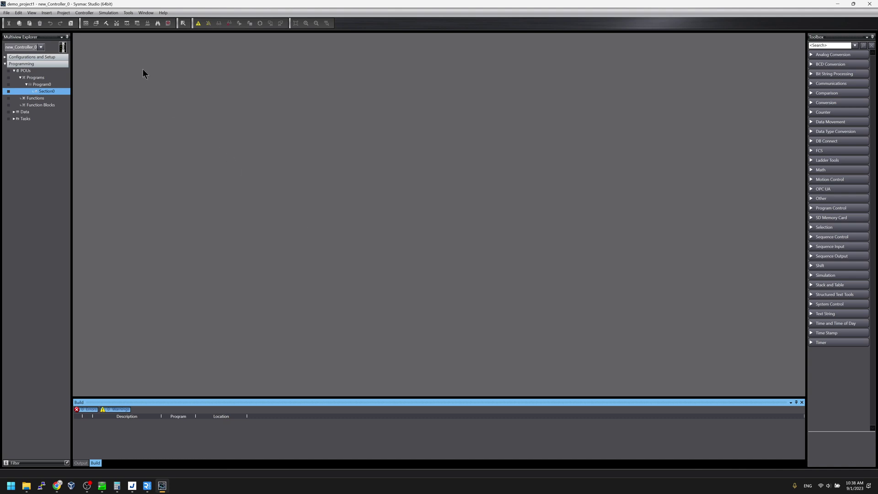
Bring up Controller Communications Setup, centred and enlarged.
{"action": "left_click", "coordinate": [84, 13]}
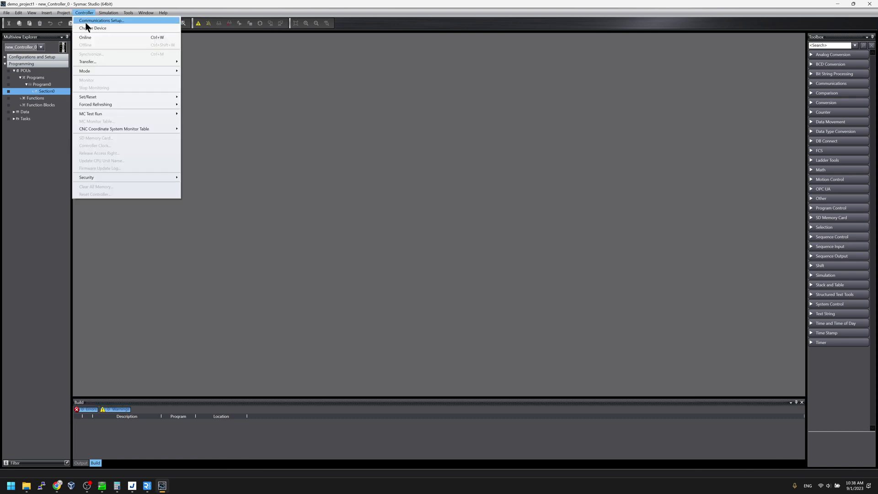
{"action": "left_click", "coordinate": [85, 22]}
{"action": "left_click_drag", "start_coordinate": [242, 116], "coordinate": [457, 95]}
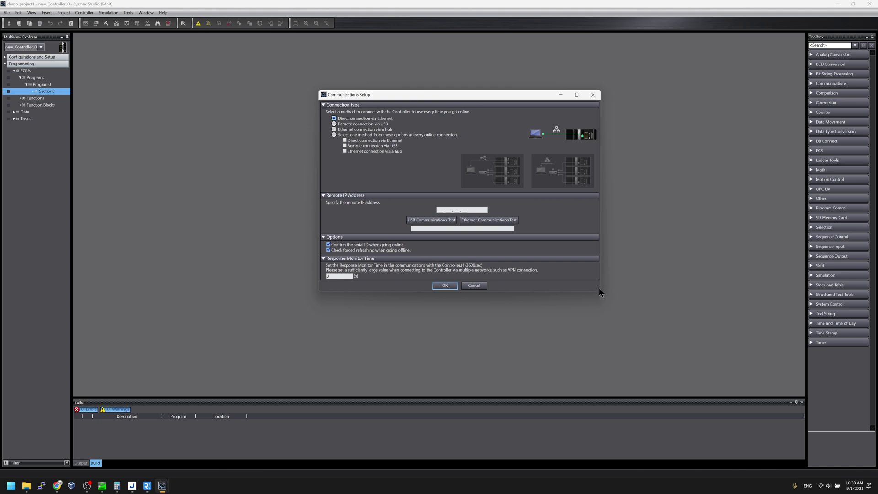
{"action": "left_click_drag", "start_coordinate": [599, 292], "coordinate": [674, 346]}
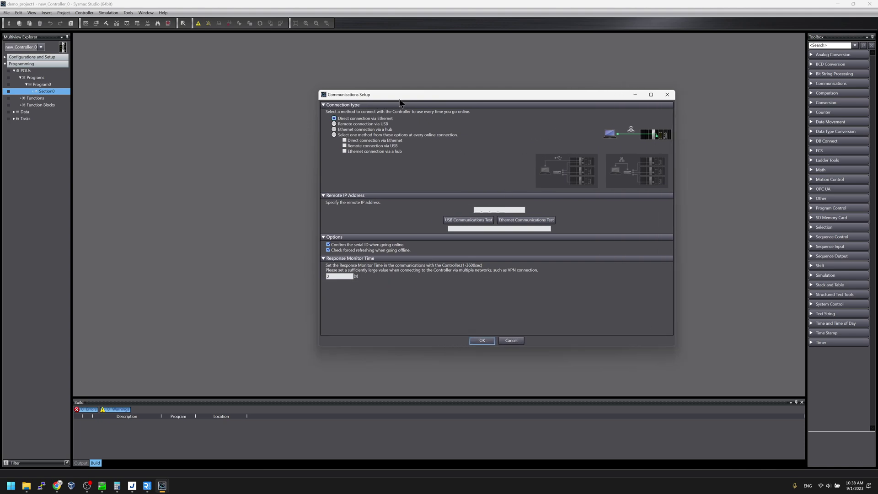
Choose Ethernet connection via a hub at 192.168.5.129 and run the Ethernet communications test.
{"action": "left_click", "coordinate": [381, 128]}
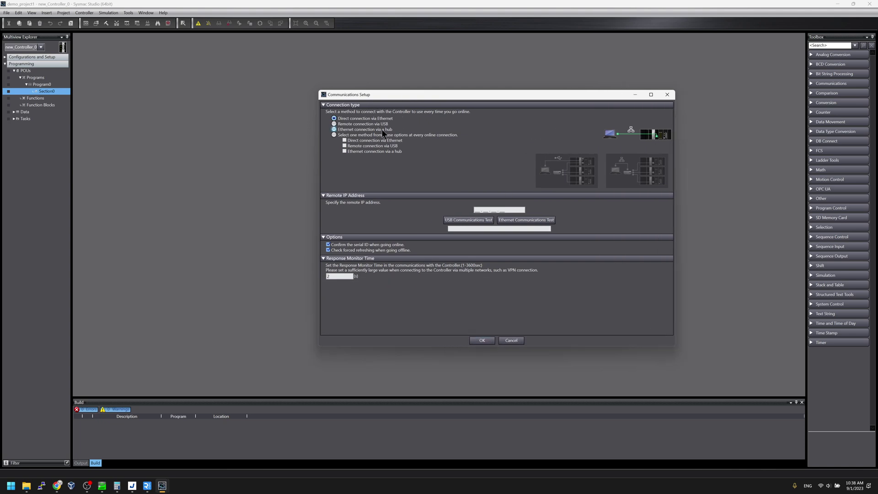
{"action": "left_click", "coordinate": [480, 209]}
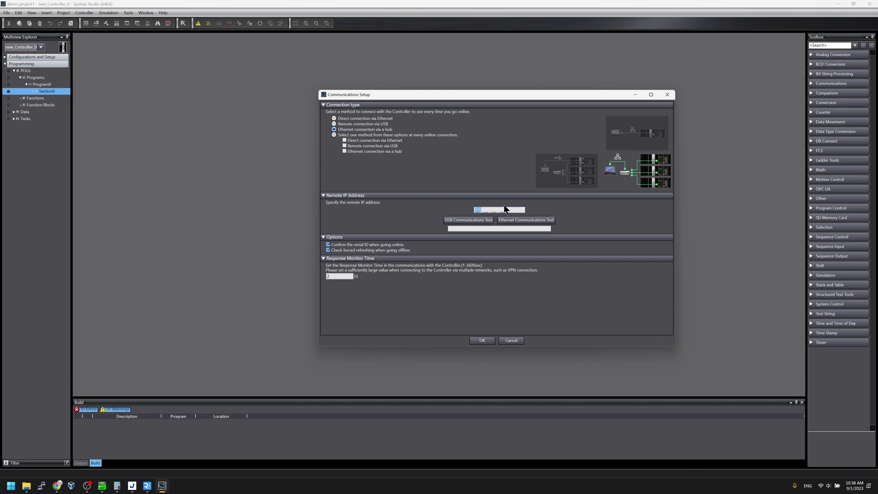
{"action": "type", "text": "1921"}
{"action": "type", "text": "5"}
{"action": "type", "text": "2"}
{"action": "key", "text": "BackSpace"}
{"action": "key", "text": "Tab"}
{"action": "left_click", "coordinate": [504, 211]}
{"action": "type", "text": "129"}
{"action": "left_click", "coordinate": [539, 221]}
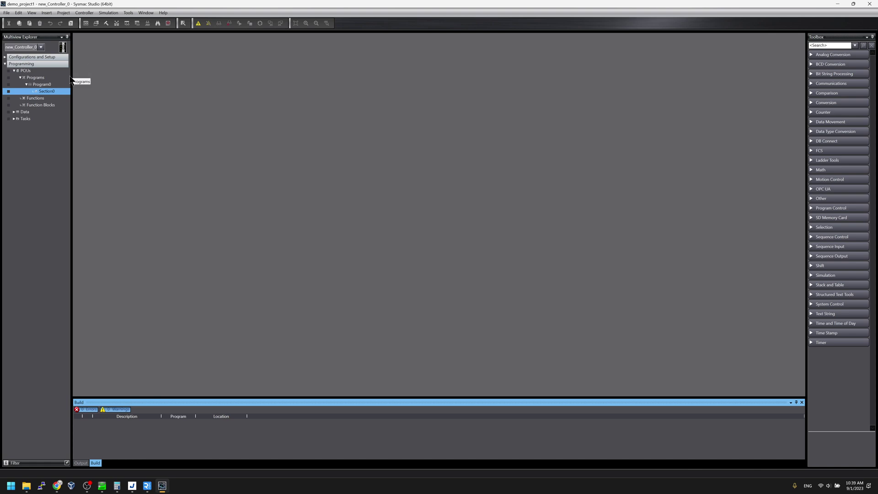
Open the Built-in EtherNet/IP Port Settings under Controller Setup.
{"action": "left_click_drag", "start_coordinate": [72, 83], "coordinate": [133, 82]}
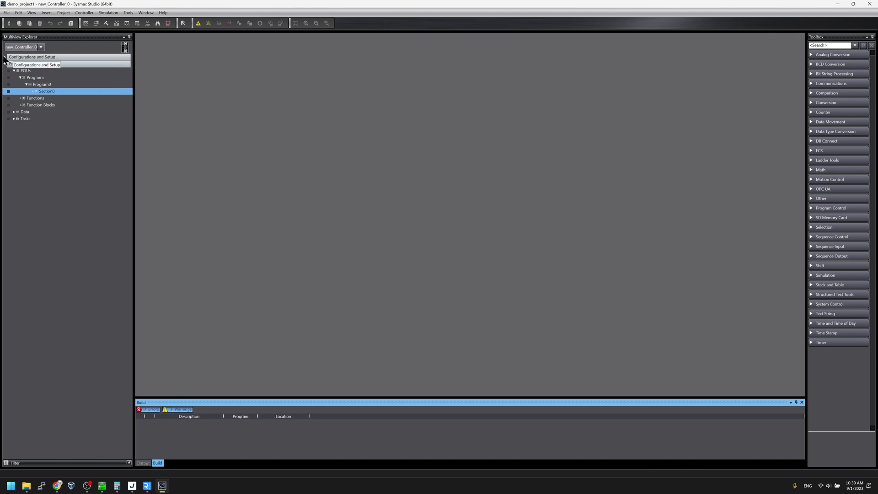
{"action": "left_click", "coordinate": [50, 57]}
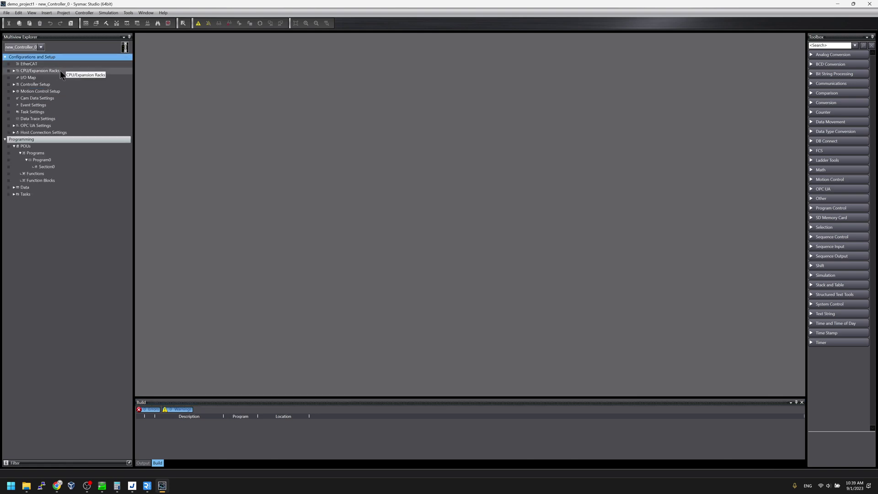
{"action": "left_click", "coordinate": [28, 85]}
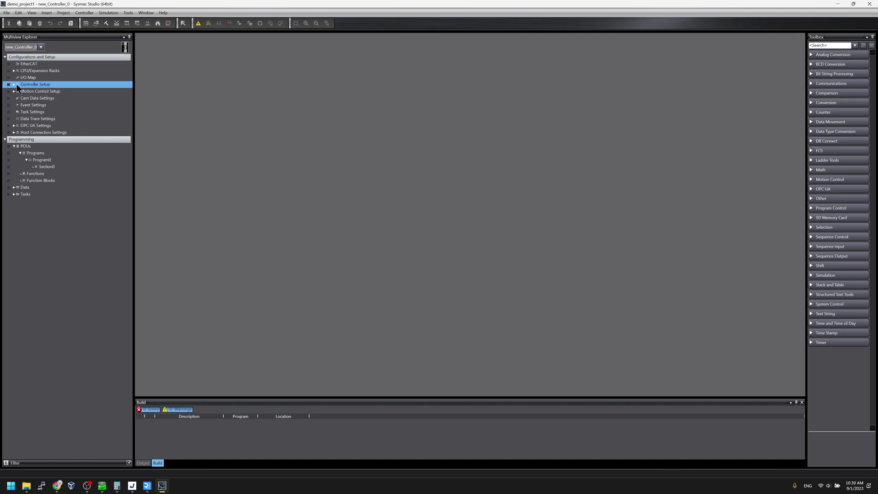
{"action": "left_click", "coordinate": [16, 85]}
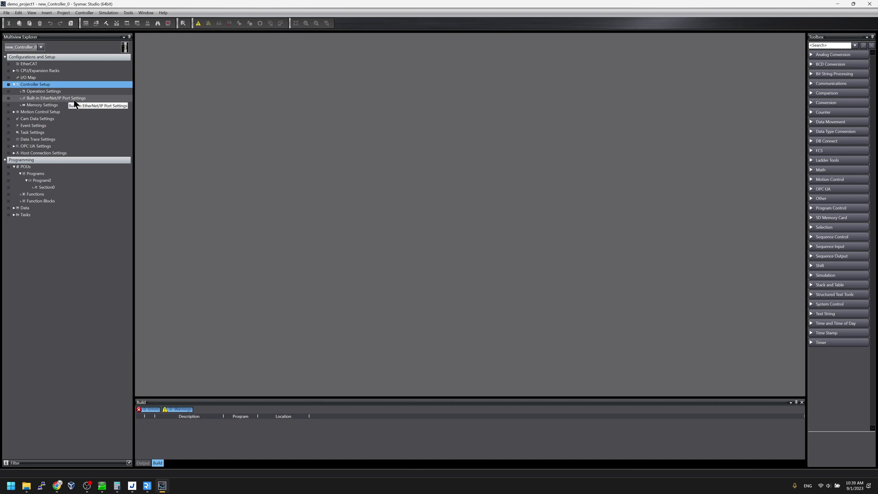
{"action": "double_click", "coordinate": [72, 100]}
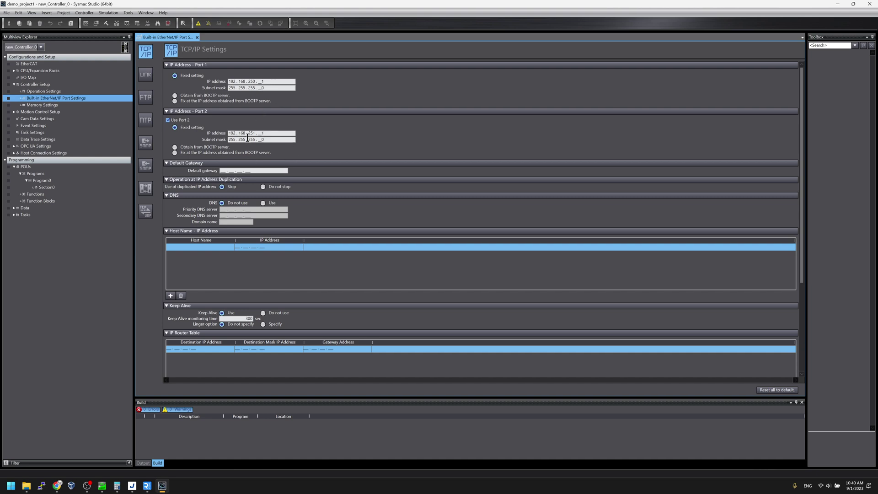
Change Port 1's third octet to 5, giving 192.168.5.129, and close the settings.
{"action": "double_click", "coordinate": [250, 82]}
{"action": "type", "text": "199"}
{"action": "key", "text": "BackSpace"}
{"action": "key", "text": "BackSpace"}
{"action": "key", "text": "BackSpace"}
{"action": "type", "text": "5"}
{"action": "type", "text": ".12"}
{"action": "left_click", "coordinate": [195, 37]}
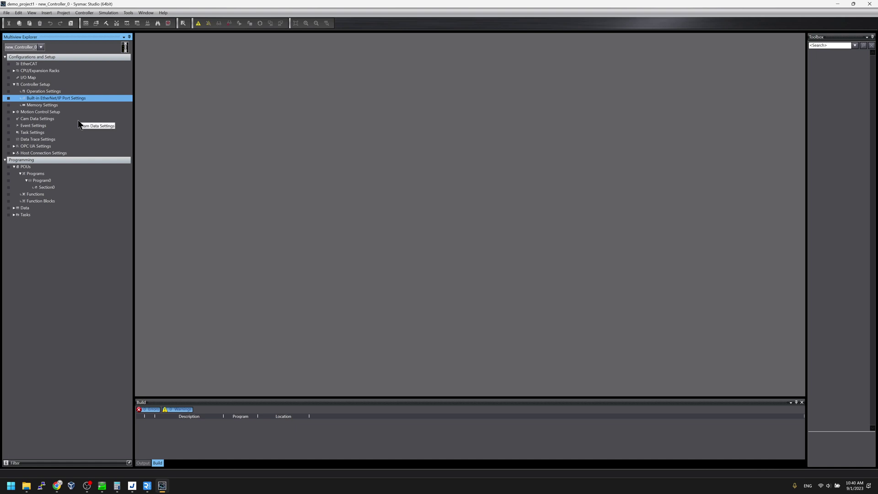
Set OPC UA Server to Use with endpoint port 4840, then close its settings.
{"action": "left_click", "coordinate": [58, 147]}
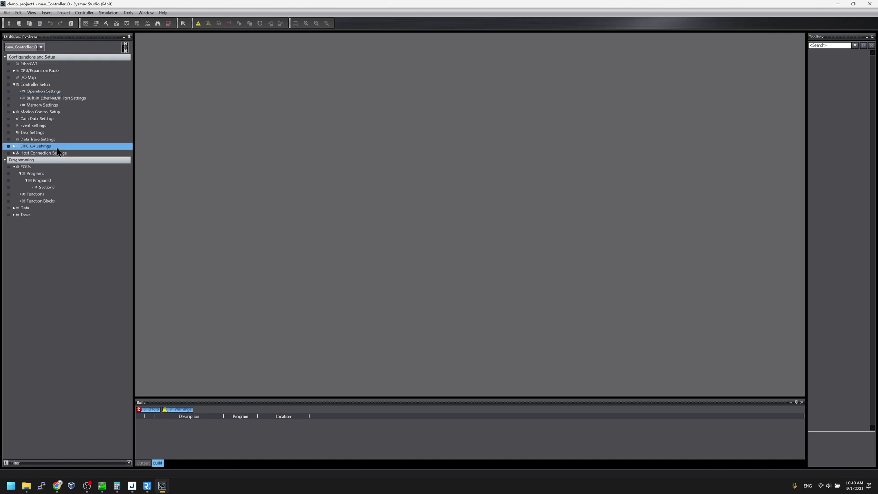
{"action": "double_click", "coordinate": [55, 149]}
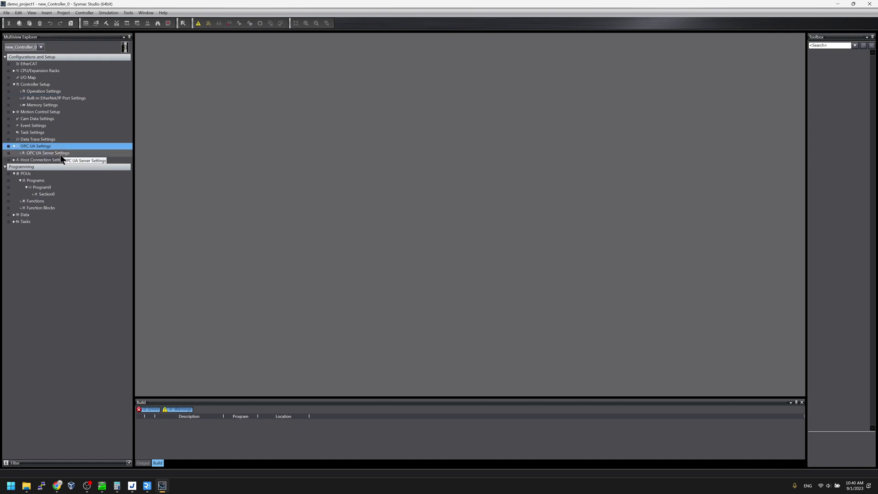
{"action": "double_click", "coordinate": [76, 155]}
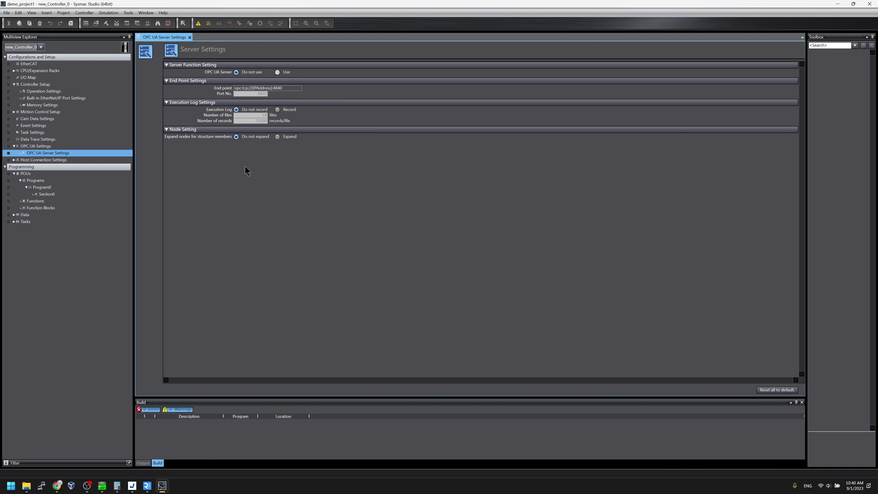
{"action": "left_click", "coordinate": [277, 72]}
{"action": "left_click", "coordinate": [302, 250]}
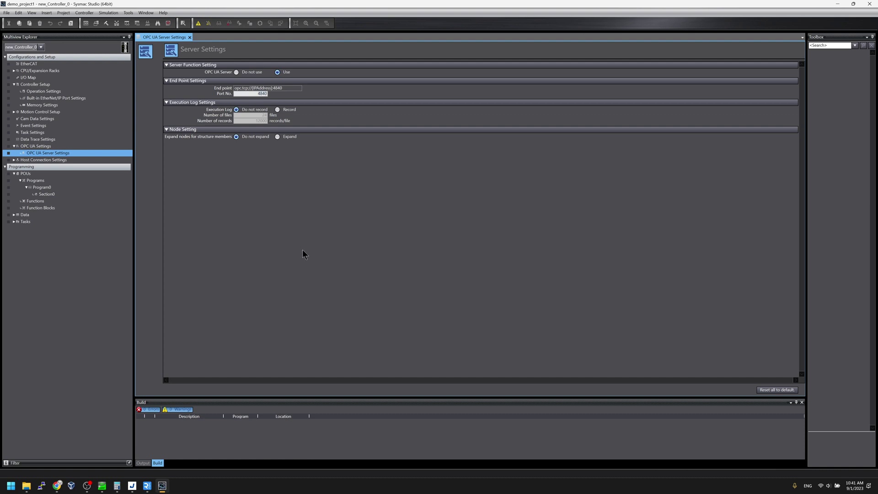
{"action": "left_click", "coordinate": [190, 37]}
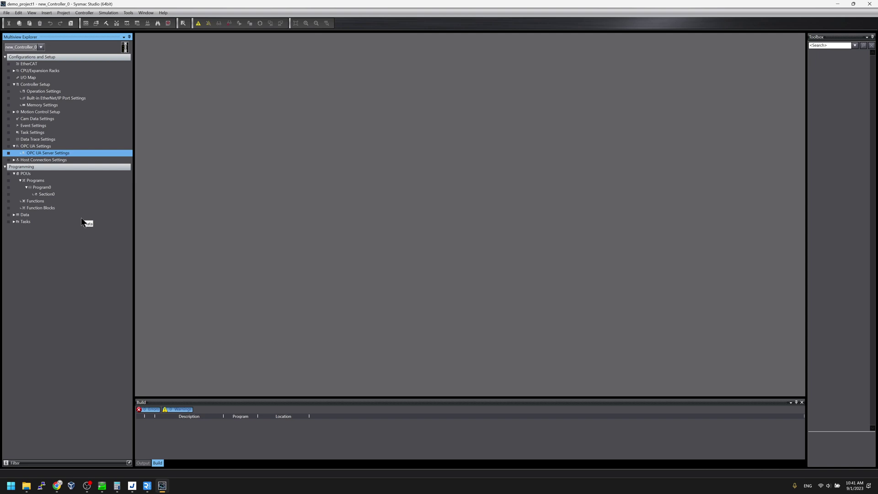
Open the Global Variables table and insert a first variable row.
{"action": "left_click", "coordinate": [73, 167]}
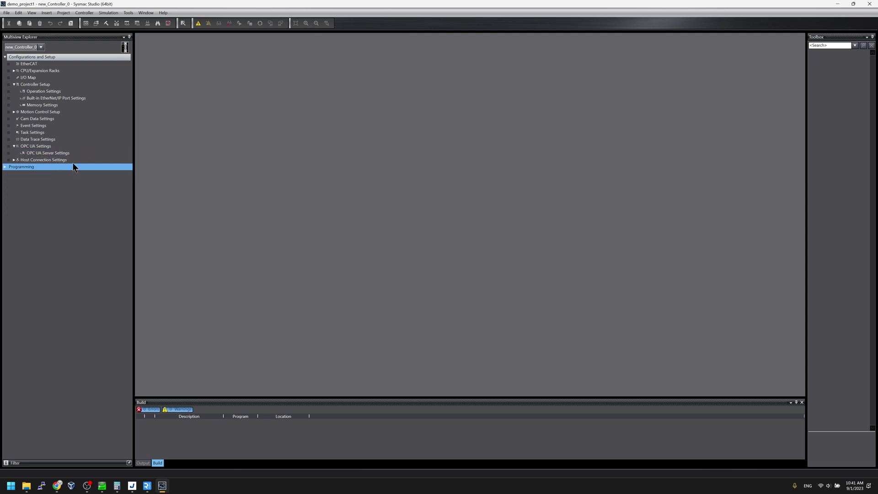
{"action": "double_click", "coordinate": [63, 166]}
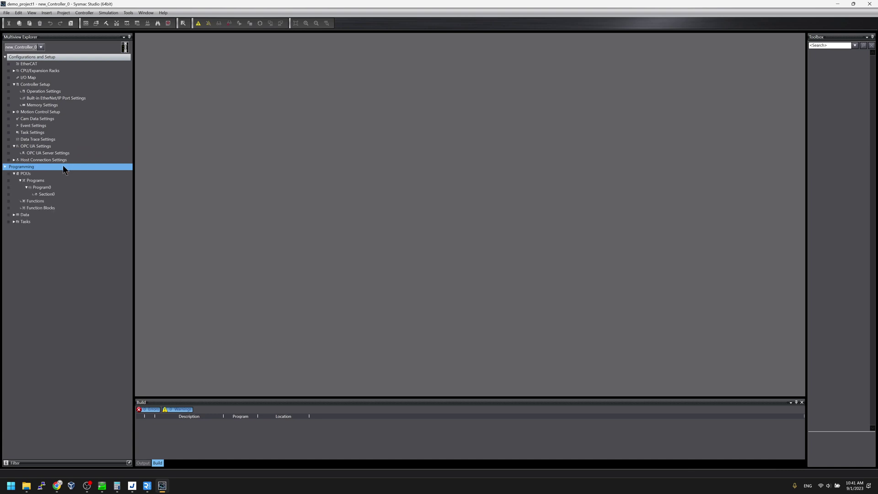
{"action": "left_click", "coordinate": [55, 215]}
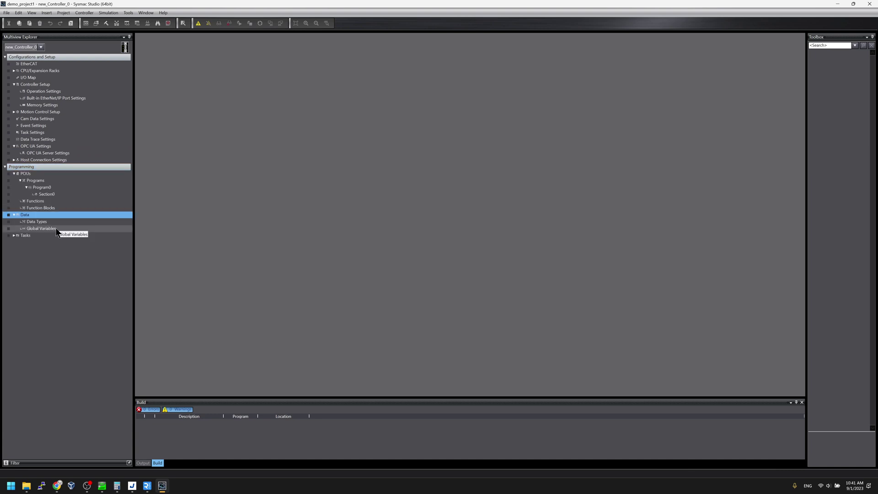
{"action": "double_click", "coordinate": [41, 228]}
{"action": "key", "text": "Insert"}
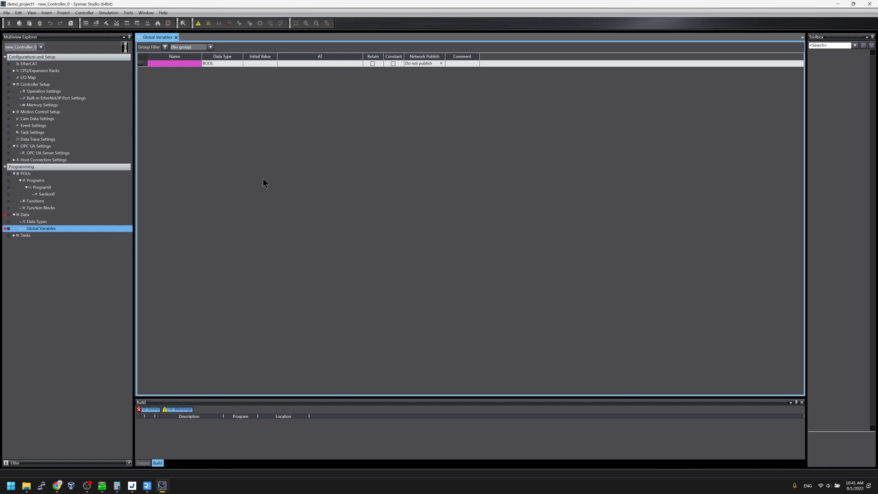
{"action": "left_click", "coordinate": [439, 64]}
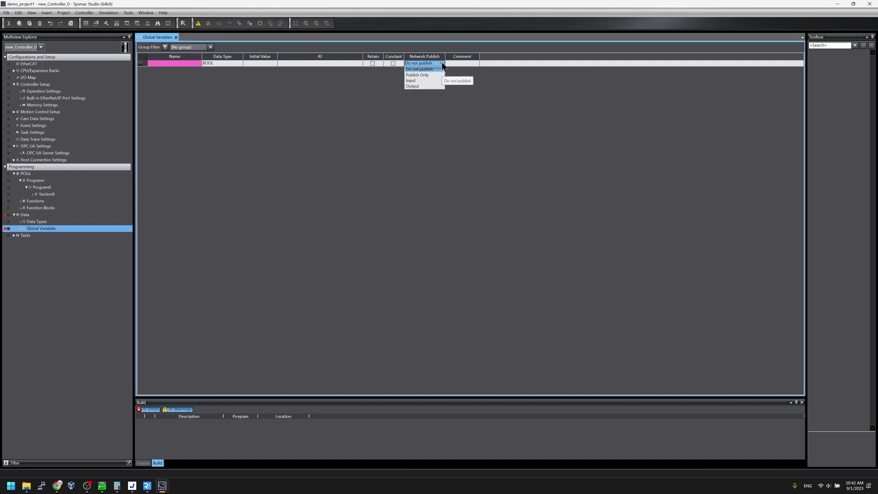
{"action": "left_click", "coordinate": [341, 90]}
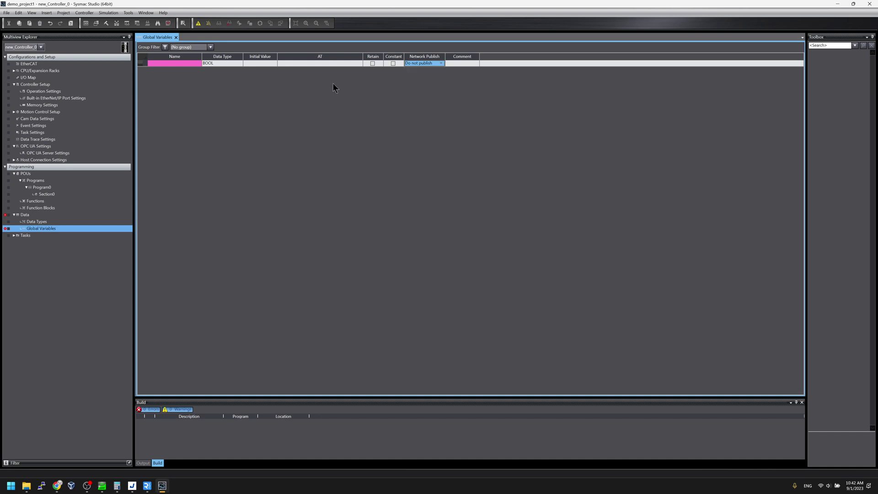
Name the first two variables gPublish_r32Data and gPublish_i16Data.
{"action": "left_click", "coordinate": [165, 64]}
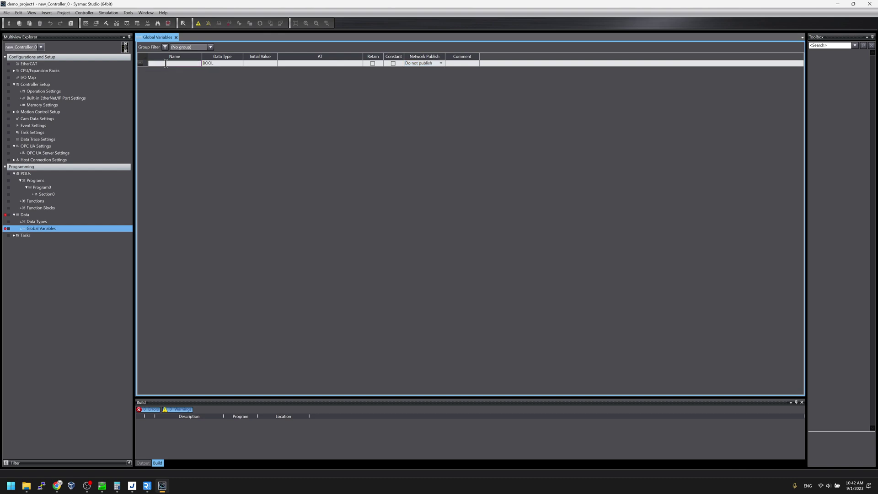
{"action": "type", "text": "gPublish_r"}
{"action": "type", "text": "32Data"}
{"action": "key", "text": "Return"}
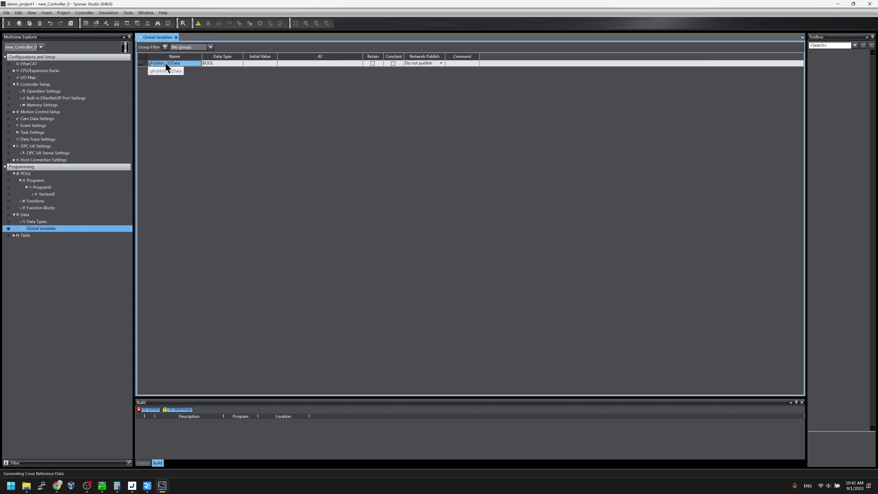
{"action": "key", "text": "Return"}
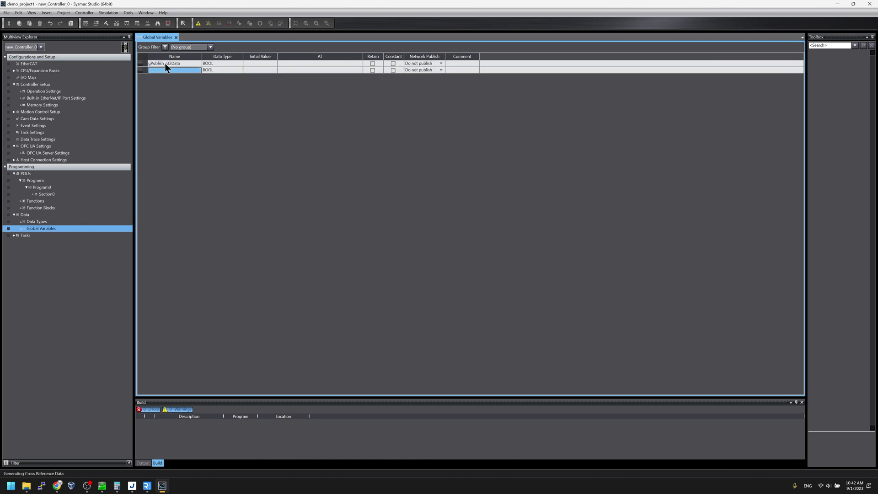
{"action": "type", "text": "gPu"}
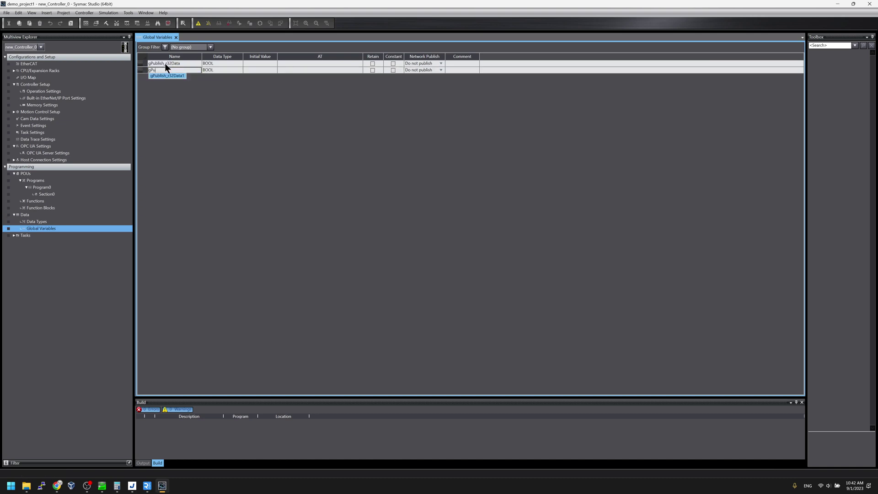
{"action": "key", "text": "BackSpace"}
{"action": "type", "text": "ata"}
{"action": "key", "text": "Return"}
Add two more rows named gNONPublish_r32Data and gNONPublish_i16Data, fixing the third name.
{"action": "key", "text": "Insert"}
{"action": "key", "text": "Insert"}
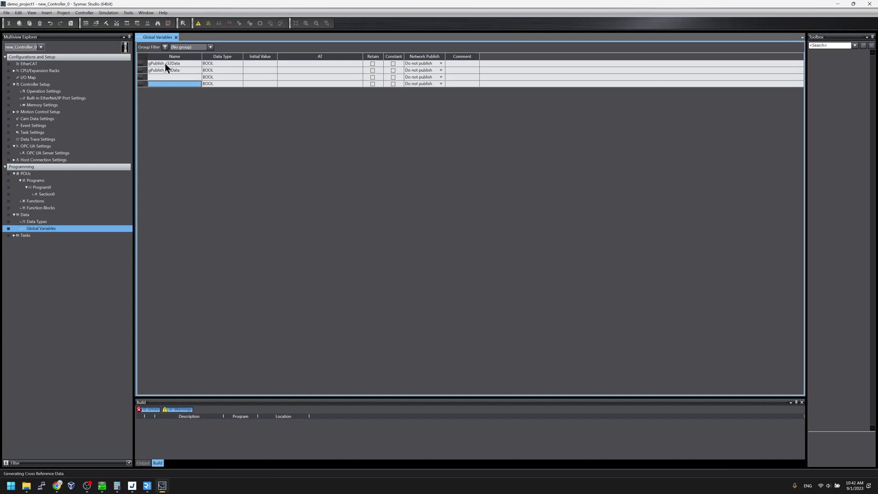
{"action": "key", "text": "Up"}
{"action": "type", "text": "g"}
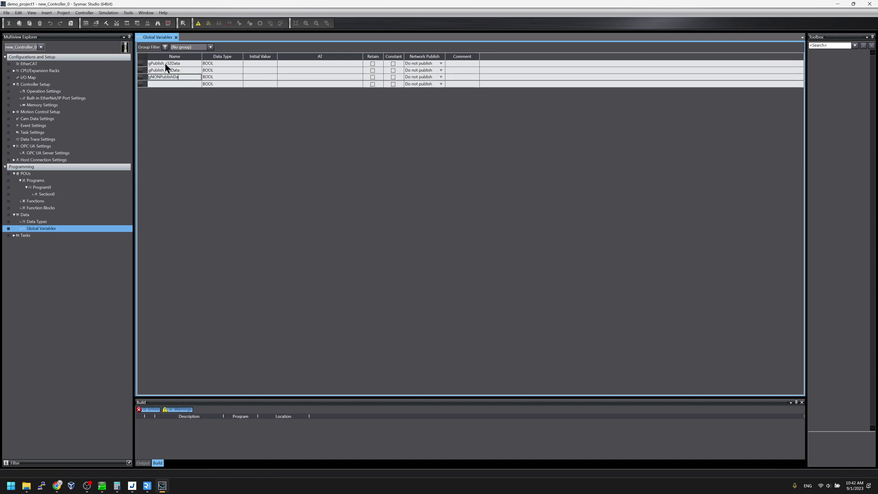
{"action": "type", "text": "r32"}
{"action": "type", "text": "Data"}
{"action": "key", "text": "Return"}
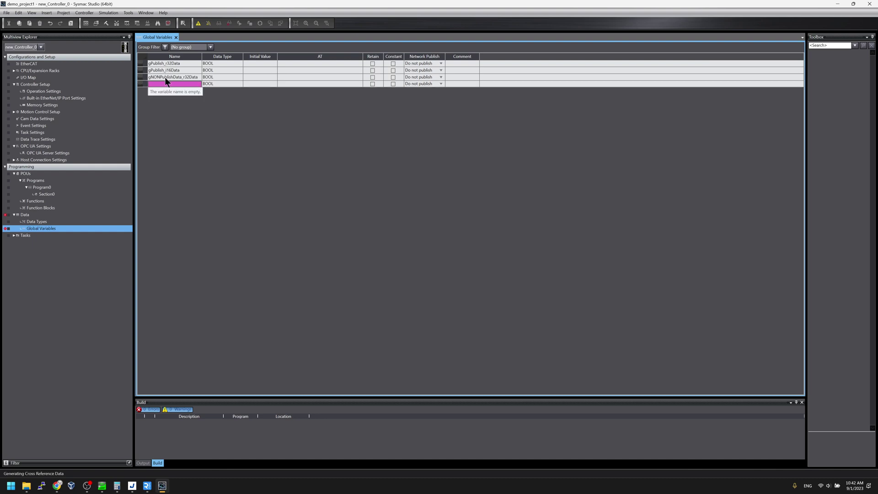
{"action": "left_click", "coordinate": [184, 77]}
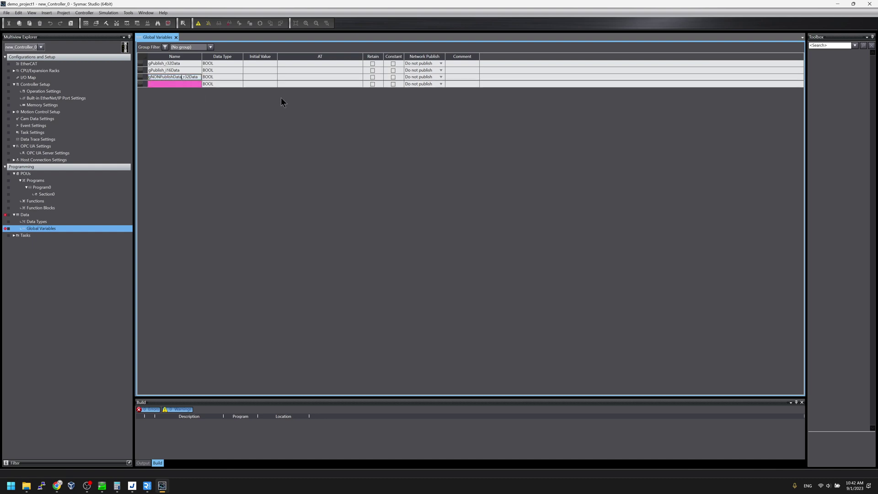
{"action": "key", "text": "BackSpace"}
{"action": "key", "text": "BackSpace"}
{"action": "key", "text": "BackSpace"}
{"action": "key", "text": "BackSpace"}
{"action": "key", "text": "Return"}
{"action": "type", "text": "gNO"}
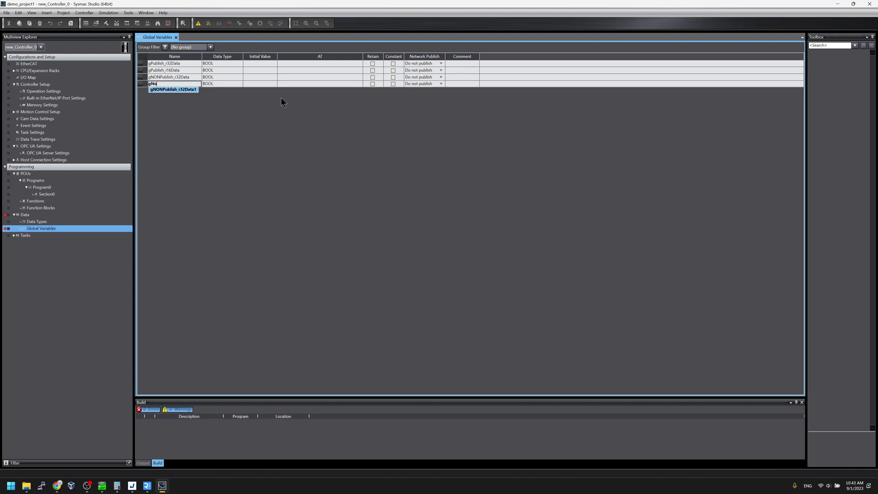
{"action": "key", "text": "BackSpace"}
{"action": "key", "text": "BackSpace"}
{"action": "type", "text": "O"}
{"action": "type", "text": "lish"}
{"action": "type", "text": "i16Data"}
{"action": "key", "text": "Return"}
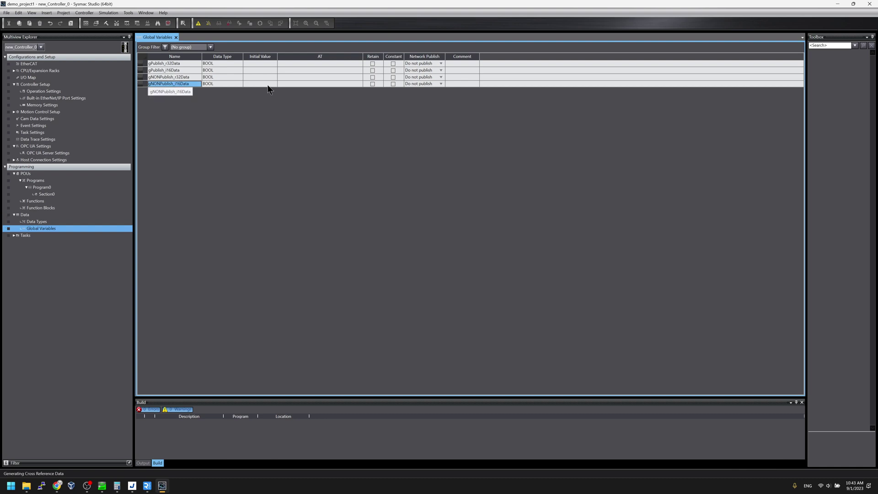
{"action": "left_click", "coordinate": [241, 64]}
{"action": "type", "text": "REAL"}
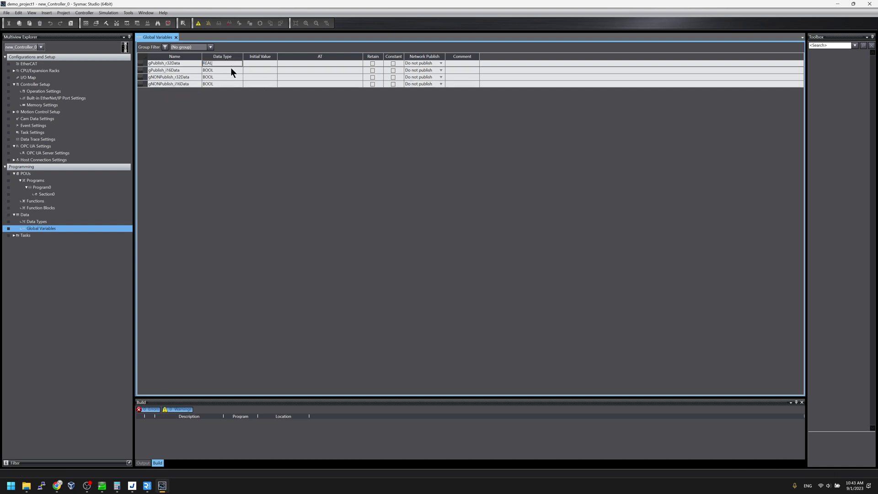
Give gPublish_r32Data and gNONPublish_r32Data type REAL, and both i16Data variables type INT.
{"action": "key", "text": "Return"}
{"action": "key", "text": "Down"}
{"action": "key", "text": "Return"}
{"action": "key", "text": "Up"}
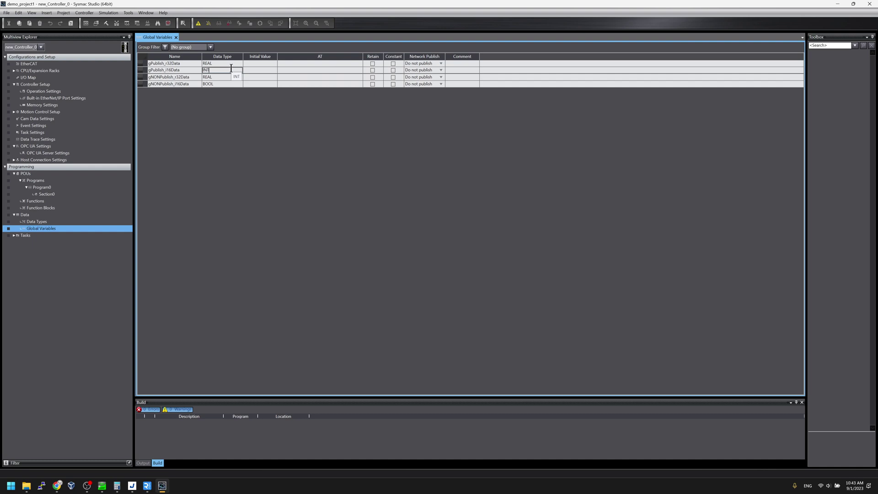
{"action": "key", "text": "Return"}
{"action": "left_click", "coordinate": [212, 84]}
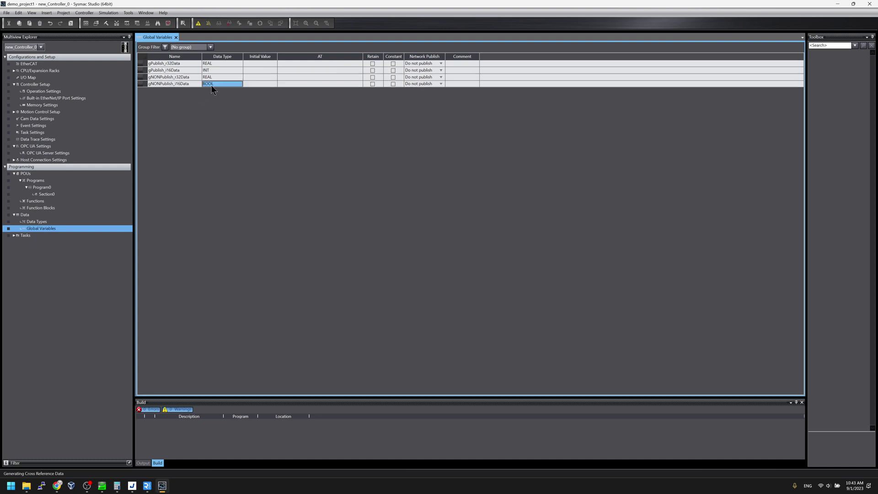
{"action": "type", "text": "int"}
{"action": "key", "text": "Return"}
Set Network Publish to Publish Only for gPublish_r32Data and gPublish_i16Data.
{"action": "left_click", "coordinate": [421, 64]}
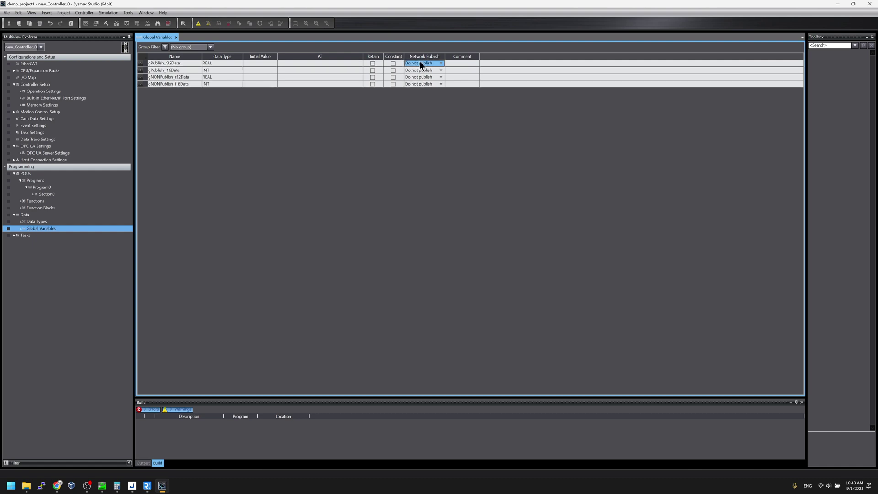
{"action": "left_click", "coordinate": [442, 63]}
{"action": "left_click", "coordinate": [437, 76]}
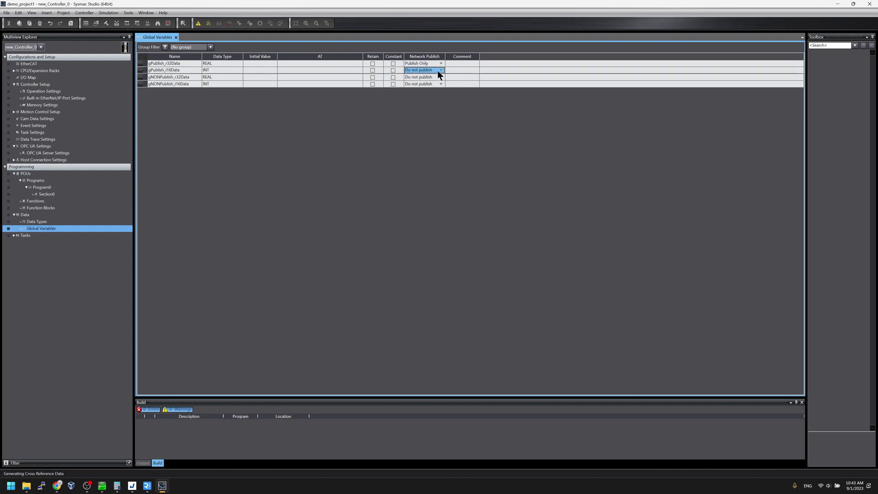
{"action": "left_click", "coordinate": [437, 74]}
{"action": "left_click", "coordinate": [435, 78]}
{"action": "left_click", "coordinate": [442, 69]}
{"action": "left_click", "coordinate": [435, 79]}
Delete the original Program0 along with its ladder Section0.
{"action": "left_click", "coordinate": [42, 187]}
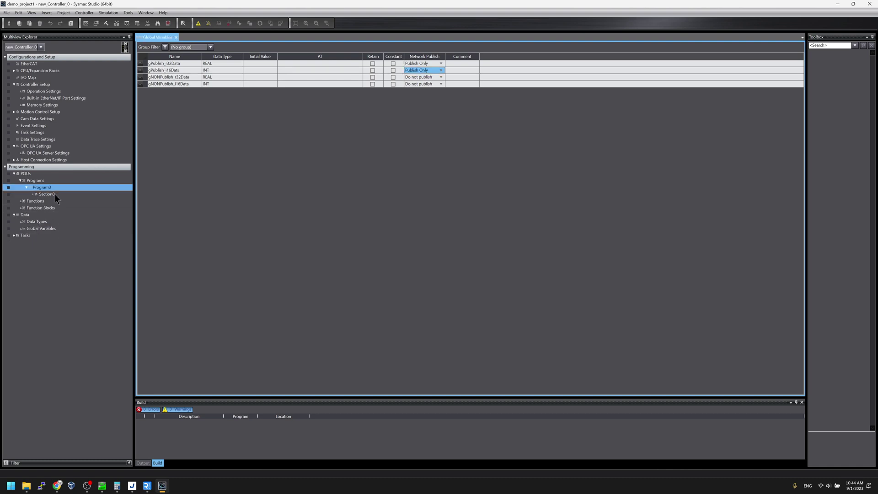
{"action": "double_click", "coordinate": [54, 193]}
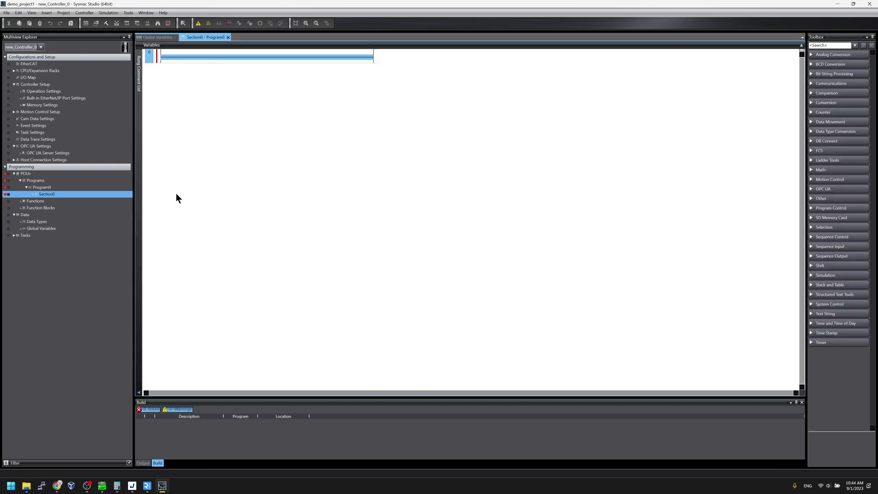
{"action": "right_click", "coordinate": [112, 184]}
{"action": "right_click", "coordinate": [80, 181]}
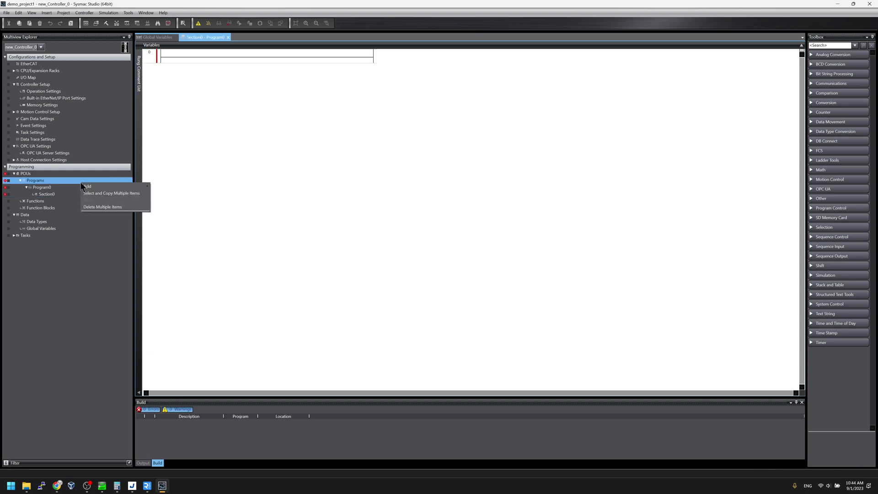
{"action": "right_click", "coordinate": [60, 187]}
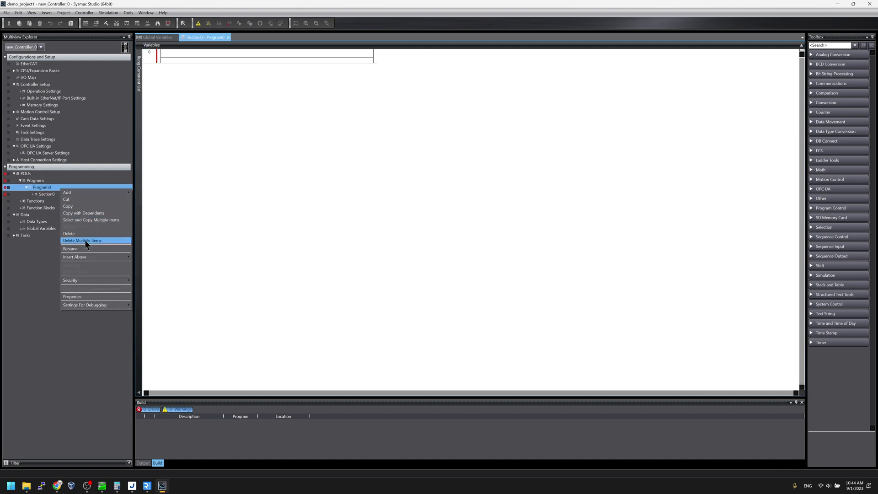
{"action": "left_click", "coordinate": [88, 234]}
{"action": "left_click", "coordinate": [430, 256]}
Add a new Program0 under Programs.
{"action": "right_click", "coordinate": [66, 182]}
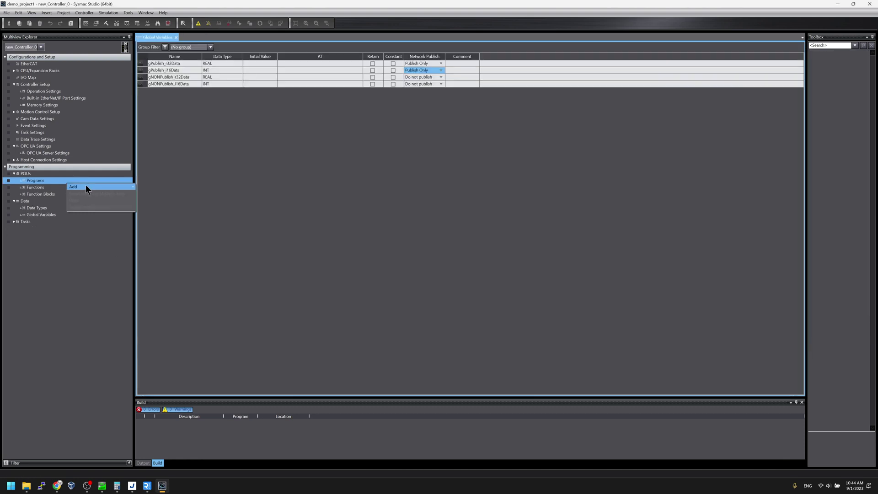
{"action": "mouse_move", "coordinate": [74, 186]}
{"action": "left_click", "coordinate": [137, 194]}
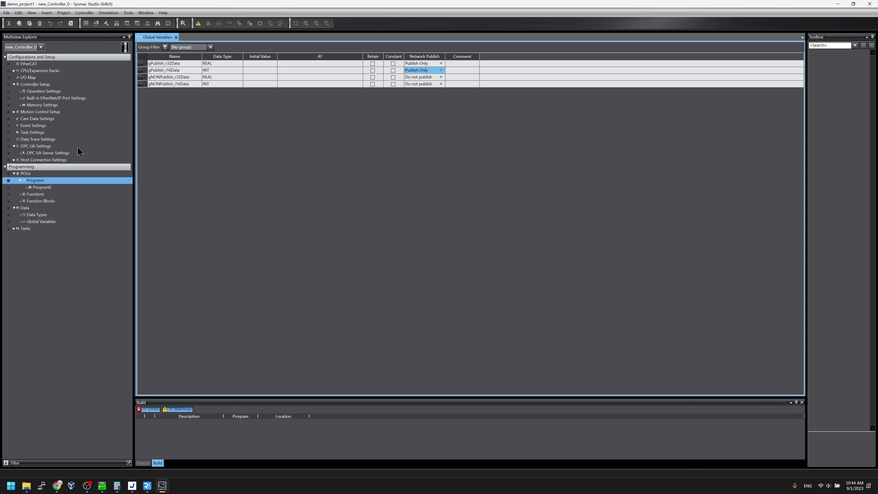
{"action": "left_click", "coordinate": [55, 188]}
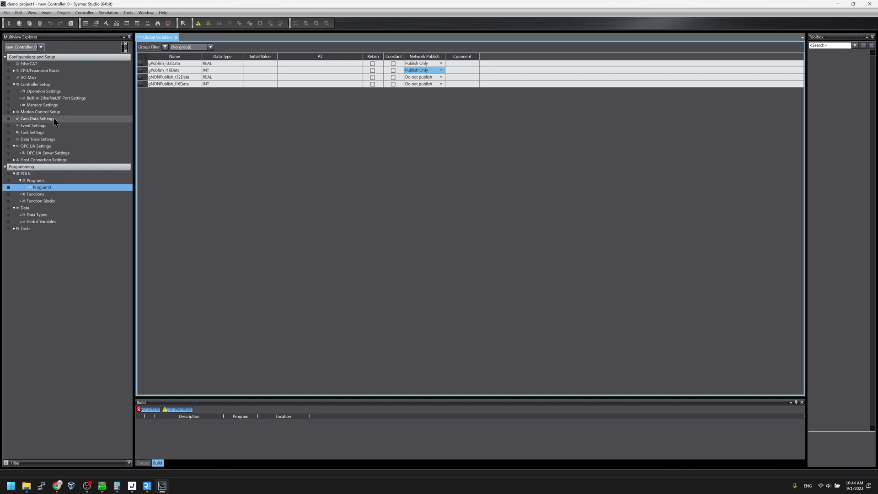
In Task Settings' program assignments, add a program slot to the PrimaryTask.
{"action": "left_click", "coordinate": [55, 133]}
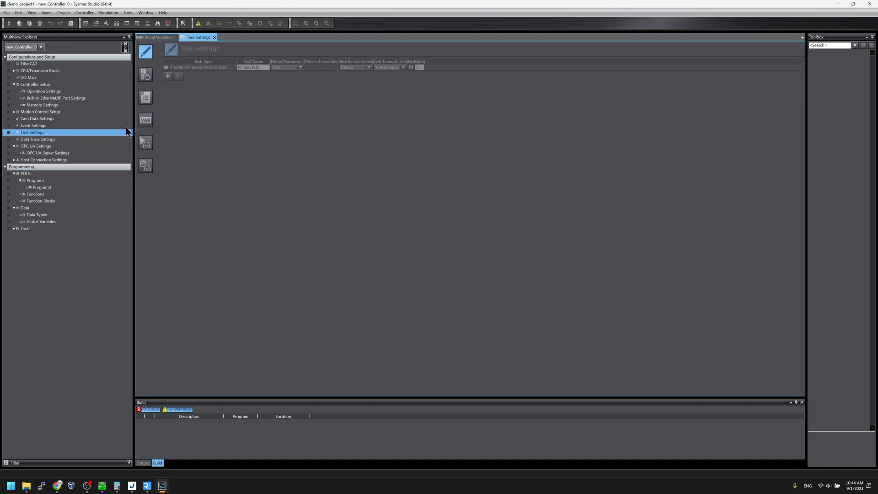
{"action": "left_click", "coordinate": [146, 120]}
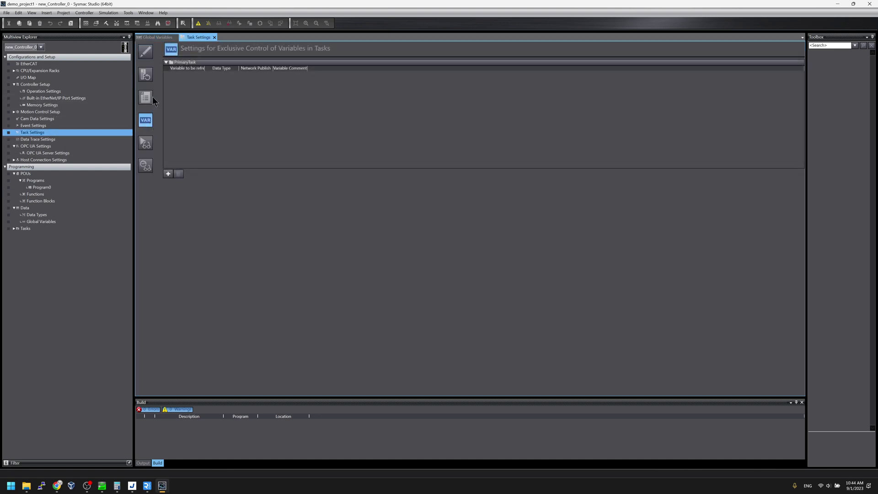
{"action": "left_click", "coordinate": [147, 98]}
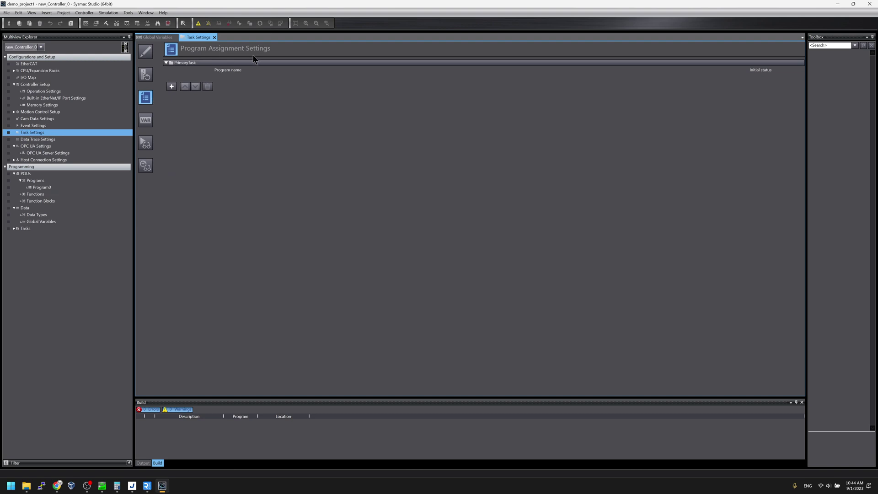
{"action": "left_click", "coordinate": [173, 86]}
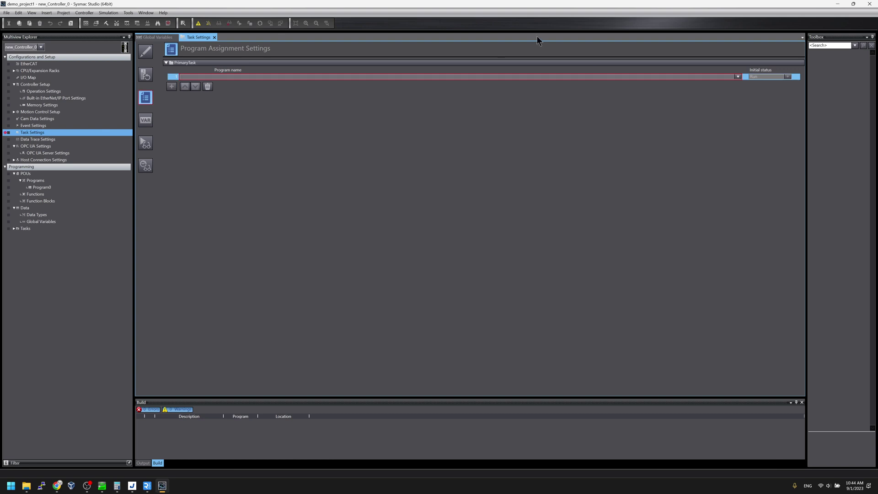
Assign Program0 to the PrimaryTask, then close Task Settings and Global Variables.
{"action": "left_click", "coordinate": [737, 77]}
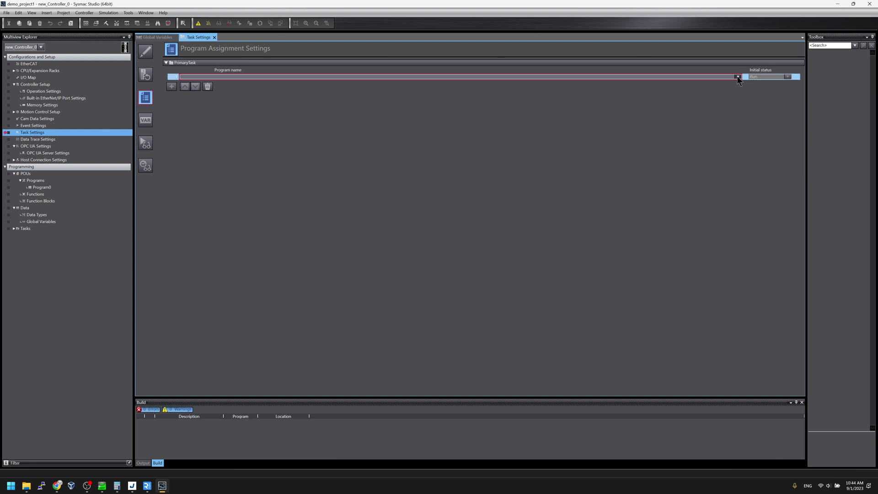
{"action": "left_click", "coordinate": [646, 83]}
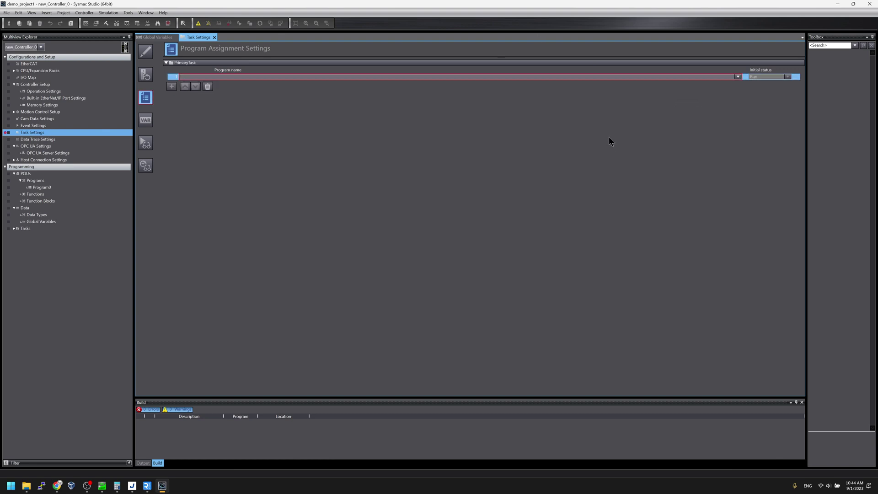
{"action": "left_click", "coordinate": [739, 76]}
{"action": "left_click", "coordinate": [714, 85]}
{"action": "left_click", "coordinate": [737, 76]}
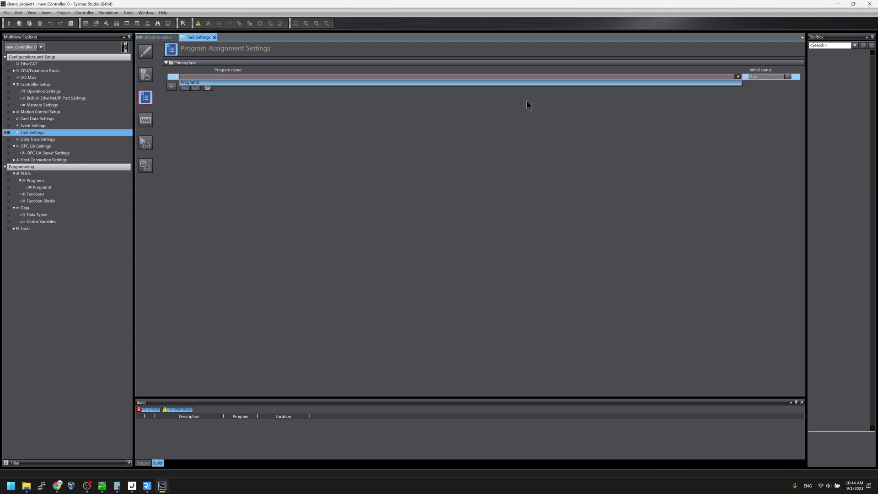
{"action": "left_click", "coordinate": [185, 82]}
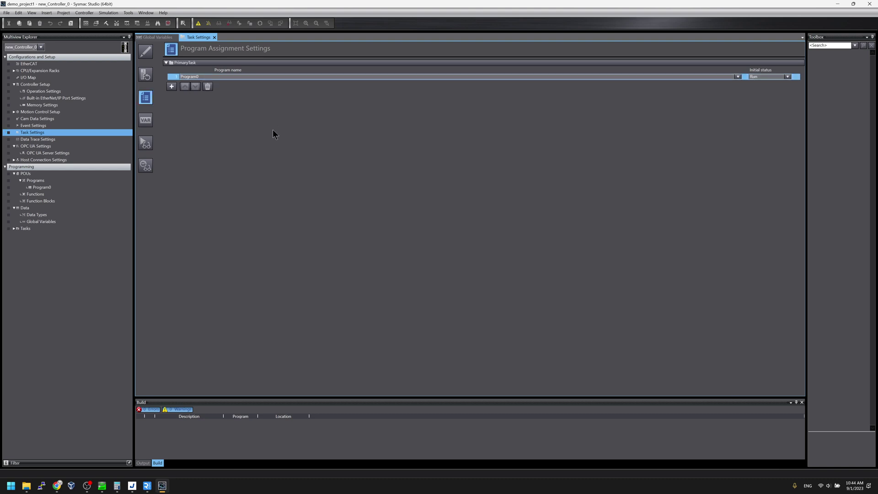
{"action": "left_click", "coordinate": [214, 37]}
{"action": "left_click", "coordinate": [179, 39]}
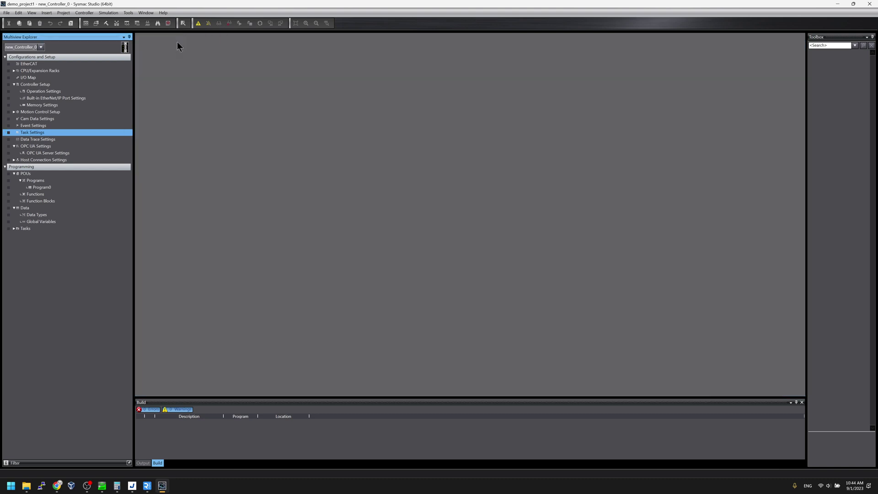
In Program0, write the comment and increment statements for gPublish_i16Data and gPublish_r32Data.
{"action": "left_click", "coordinate": [60, 187]}
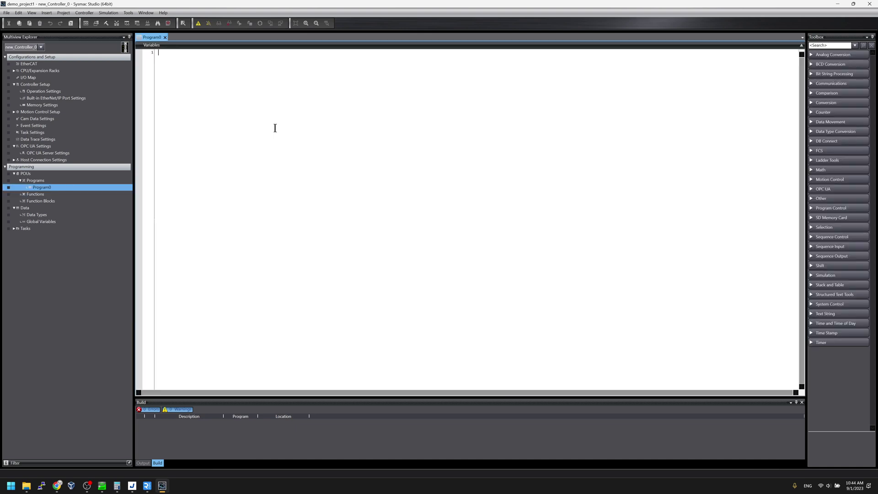
{"action": "key", "text": "Return"}
{"action": "key", "text": "Return"}
{"action": "key", "text": "Return"}
{"action": "key", "text": "Up"}
{"action": "key", "text": "Up"}
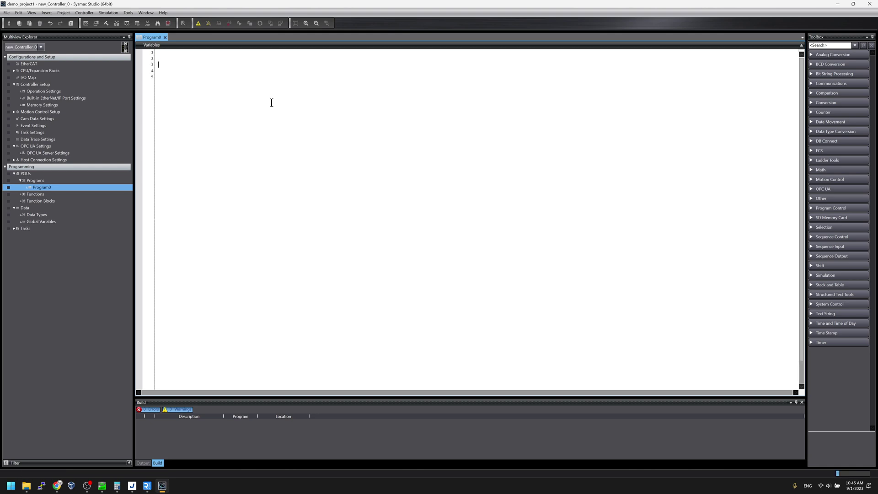
{"action": "type", "text": "//"}
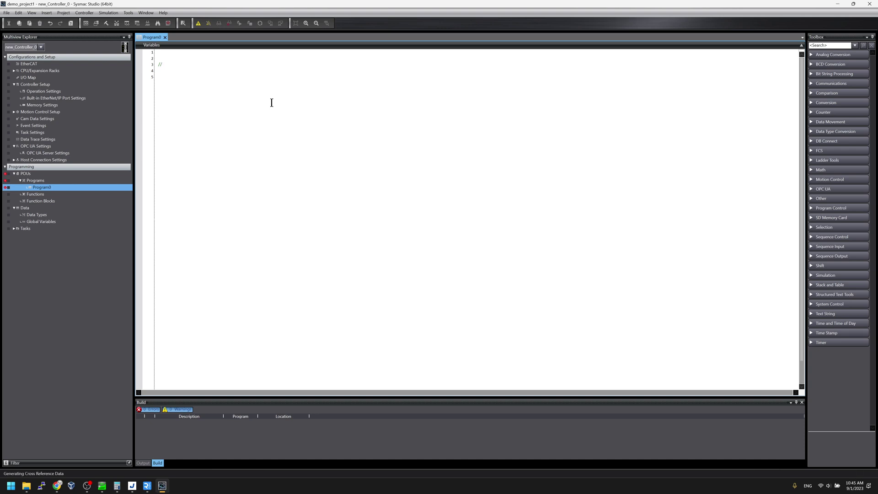
{"action": "type", "text": "just for testing"}
{"action": "key", "text": "Return"}
{"action": "type", "text": "gPub"}
{"action": "key", "text": "Return"}
{"action": "type", "text": ":==gPub"}
{"action": "key", "text": "Return"}
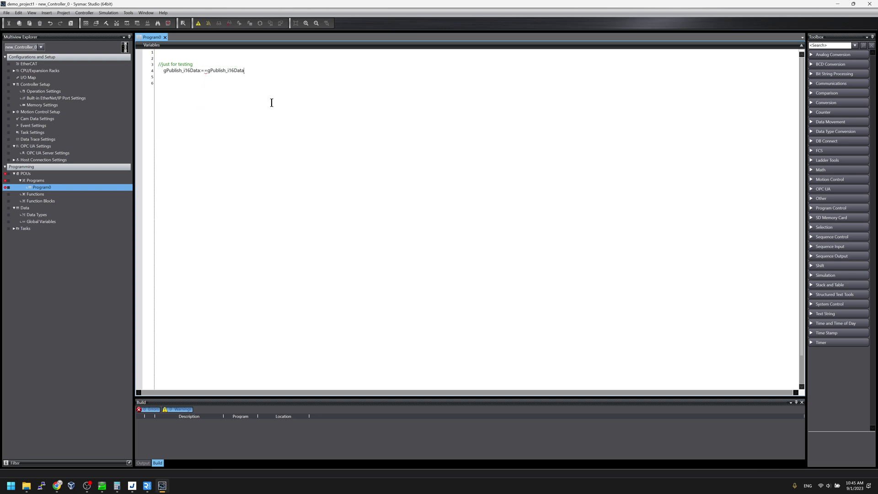
{"action": "type", "text": "+1;"}
{"action": "key", "text": "ctrl+z"}
{"action": "key", "text": "Return"}
{"action": "type", "text": "gp"}
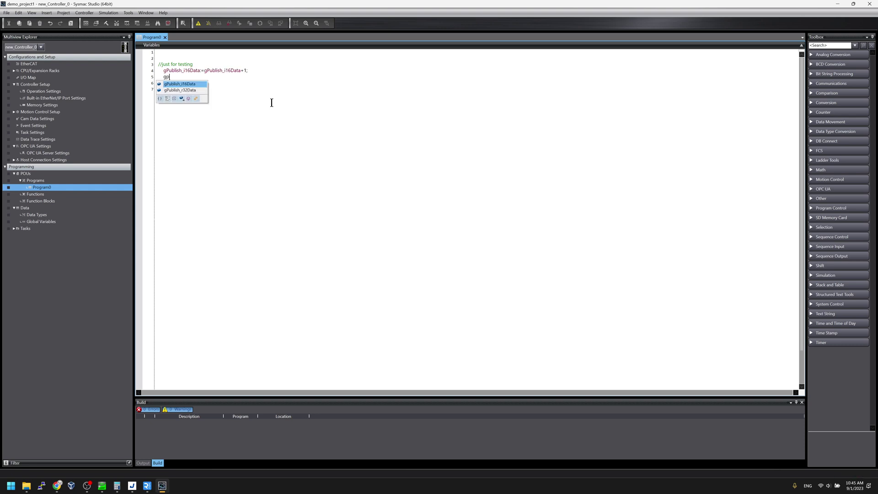
{"action": "key", "text": "Down"}
{"action": "key", "text": "Return"}
{"action": "type", "text": ":=gp"}
{"action": "key", "text": "Down"}
{"action": "key", "text": "Return"}
{"action": "type", "text": "+2.0;"}
Add an IF gPublish_i16Data > 1000 block that resets both published variables.
{"action": "key", "text": "Return"}
{"action": "type", "text": "IF gp"}
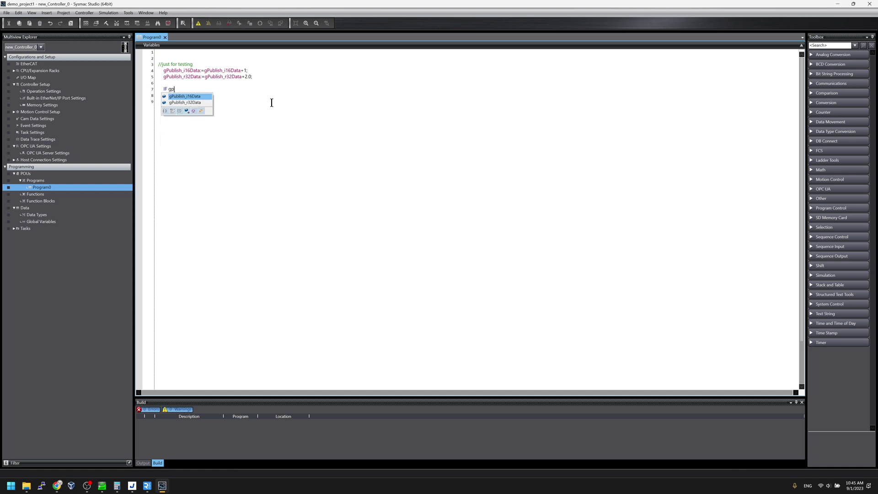
{"action": "key", "text": "Return"}
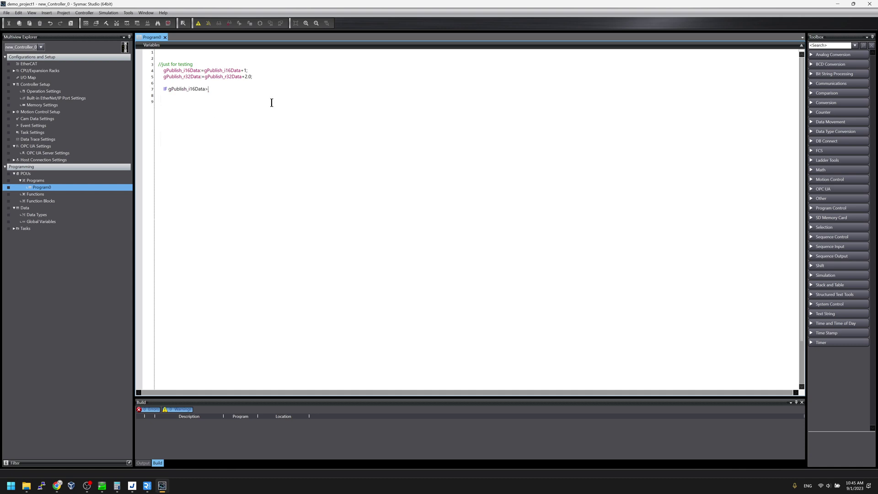
{"action": "type", "text": "1000 THEN "}
{"action": "type", "text": "gp"}
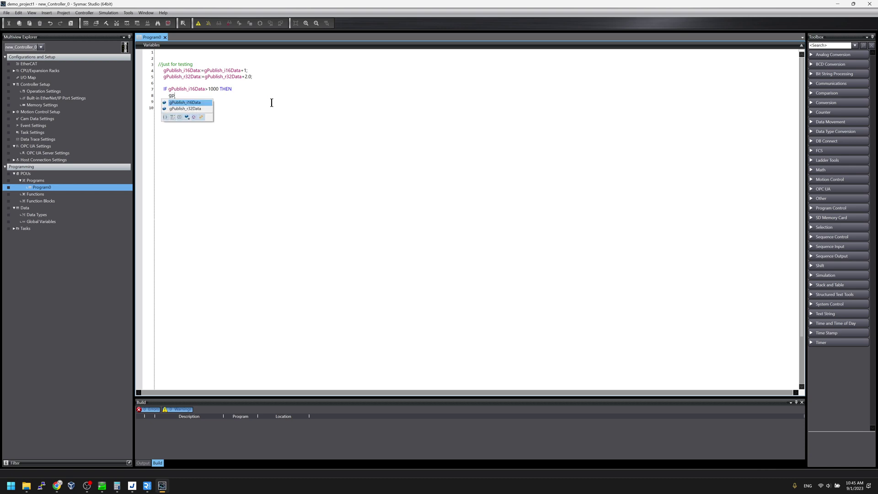
{"action": "key", "text": "Return"}
{"action": "type", "text": ":="}
{"action": "type", "text": "0; "}
{"action": "type", "text": "gp"}
{"action": "key", "text": "Down"}
{"action": "key", "text": "Return"}
{"action": "type", "text": ":=0.0;"}
{"action": "key", "text": "Return"}
{"action": "type", "text": "end_if;"}
Close with END_IF, then set gNONPublish_i16Data to 12234 and gNONPublish_r32Data to a constant.
{"action": "key", "text": "Return"}
{"action": "key", "text": "Return"}
{"action": "type", "text": "gpib"}
{"action": "key", "text": "BackSpace"}
{"action": "key", "text": "BackSpace"}
{"action": "key", "text": "BackSpace"}
{"action": "type", "text": "no"}
{"action": "key", "text": "Return"}
{"action": "type", "text": ":="}
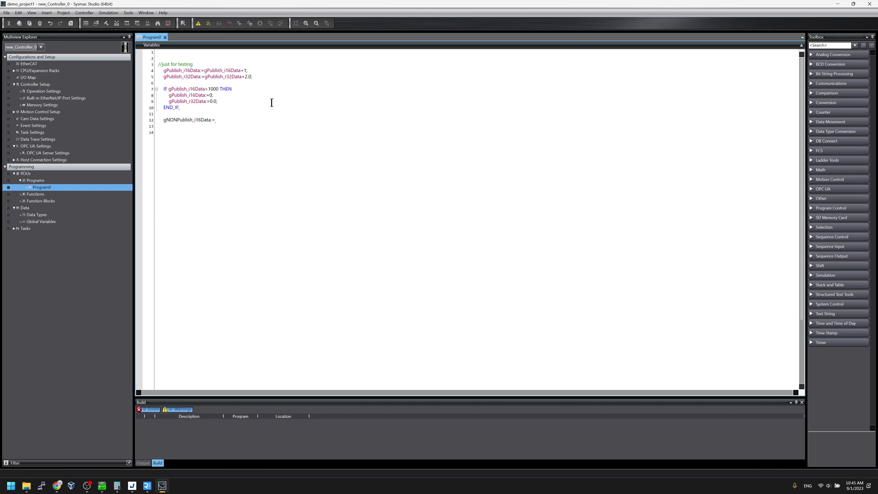
{"action": "type", "text": "=124"}
{"action": "type", "text": "34;"}
{"action": "key", "text": "Return"}
{"action": "type", "text": "gno"}
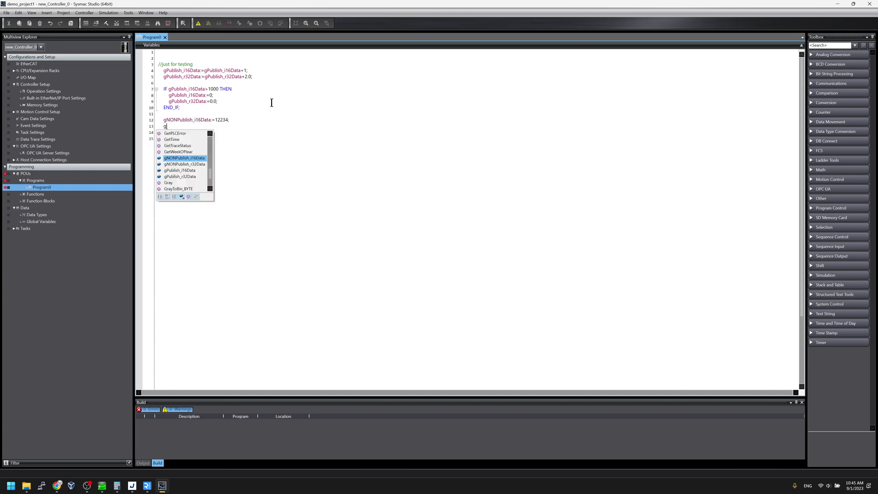
{"action": "key", "text": "Down"}
{"action": "key", "text": "Return"}
{"action": "type", "text": ":=="}
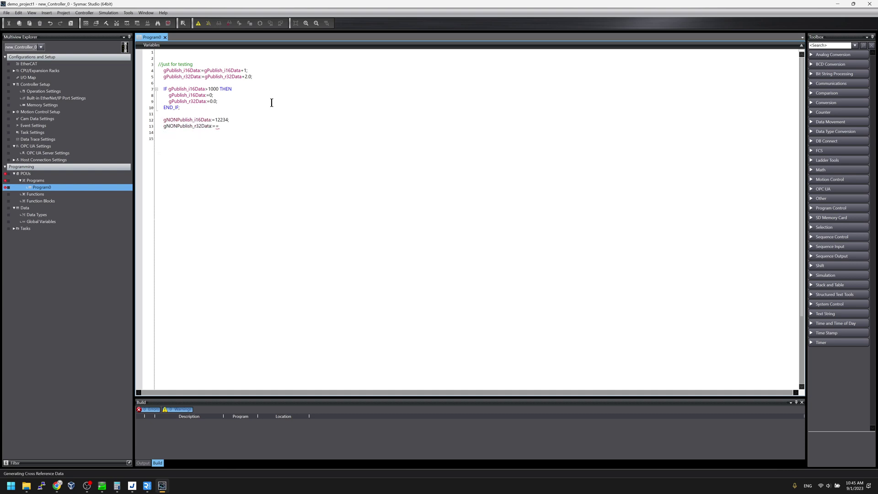
{"action": "type", "text": "3.41;"}
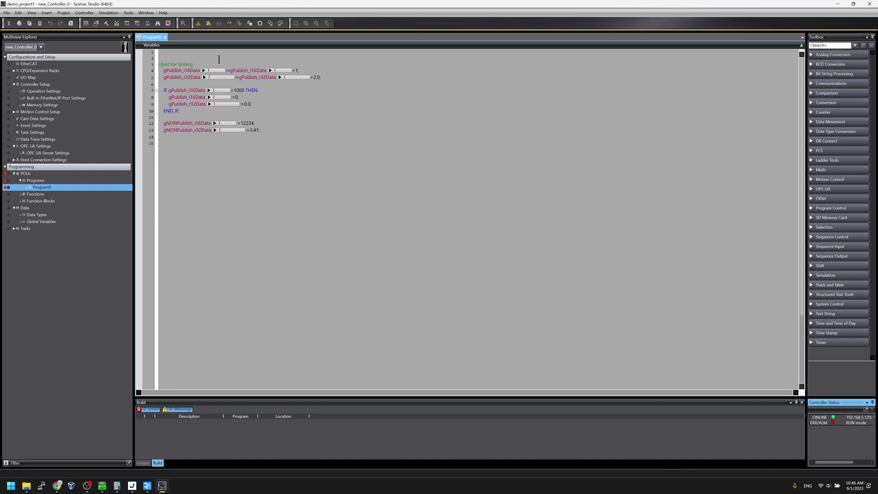
Close Program0 and transfer the project to the controller, confirming the stop and return to RUN.
{"action": "left_click", "coordinate": [164, 37]}
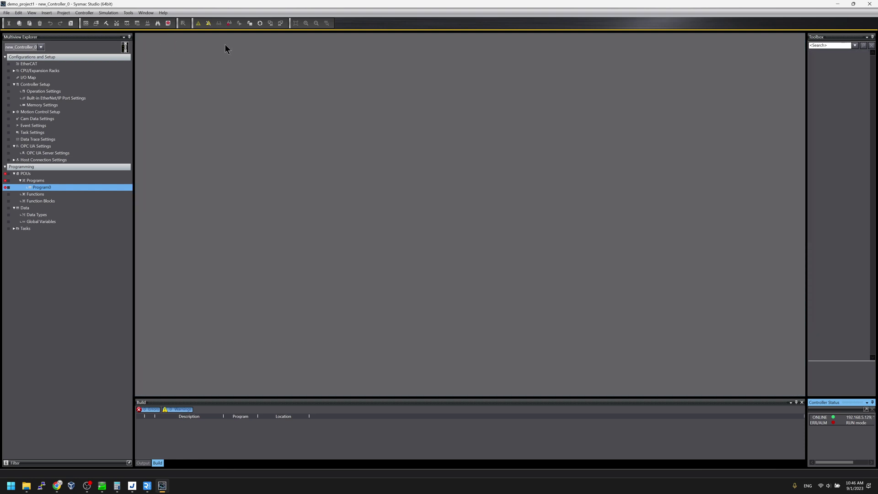
{"action": "left_click", "coordinate": [267, 28]}
{"action": "left_click", "coordinate": [267, 24]}
{"action": "left_click", "coordinate": [510, 293]}
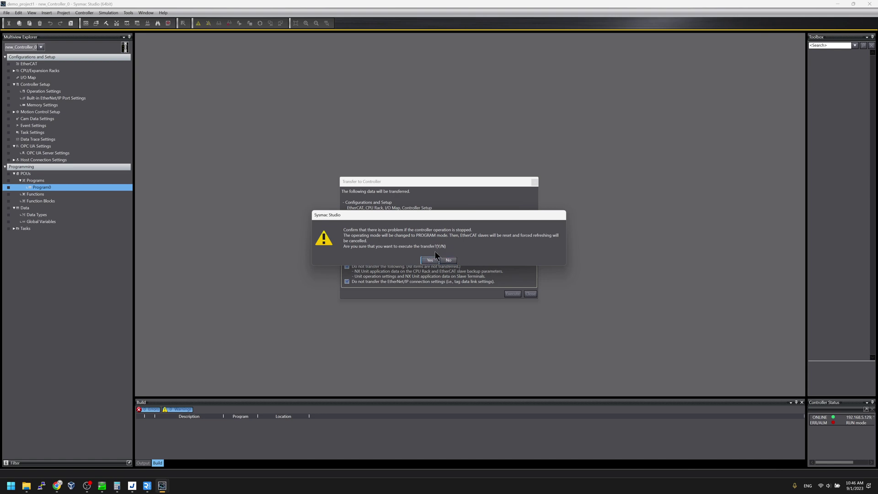
{"action": "left_click", "coordinate": [428, 259]}
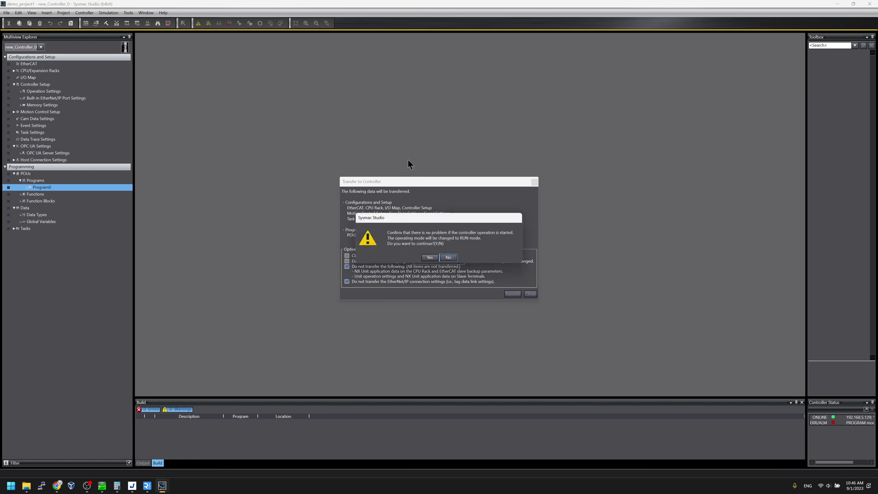
{"action": "left_click", "coordinate": [429, 255]}
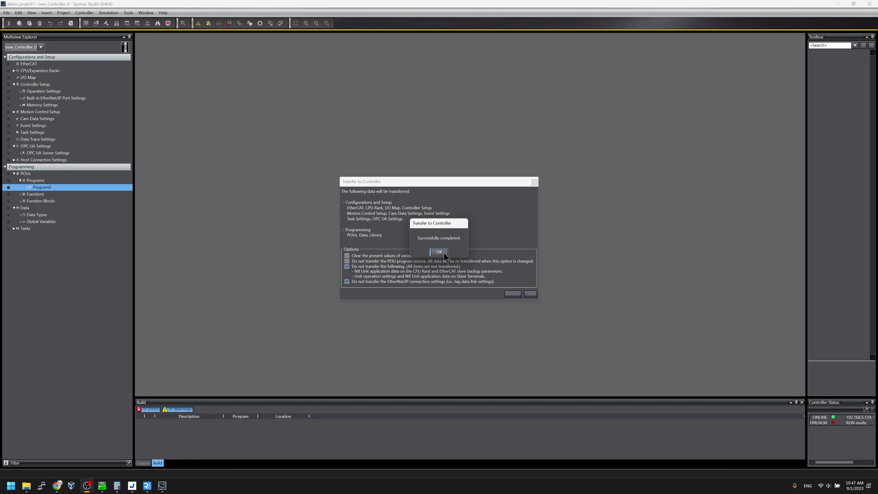
{"action": "left_click", "coordinate": [439, 251]}
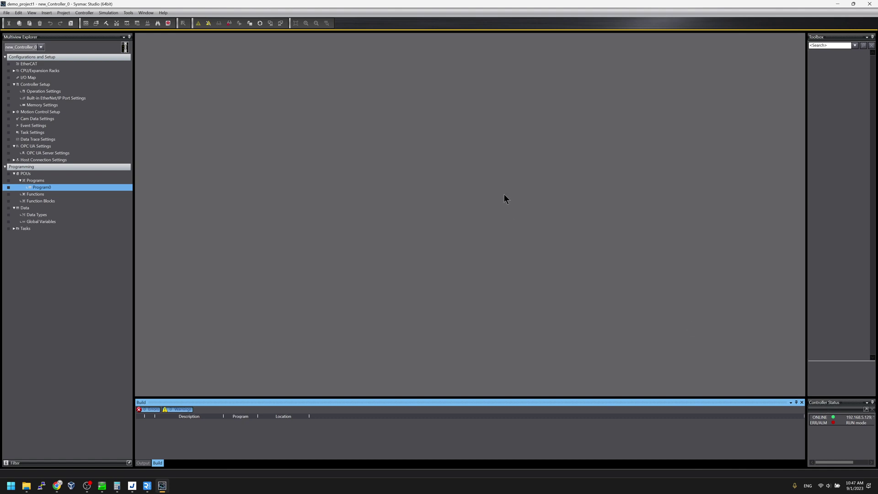
{"action": "left_click", "coordinate": [252, 27]}
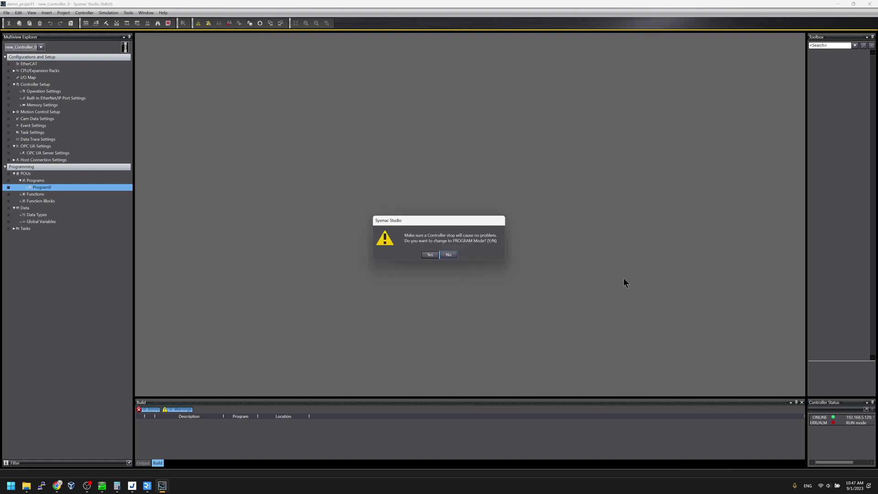
{"action": "left_click", "coordinate": [430, 254]}
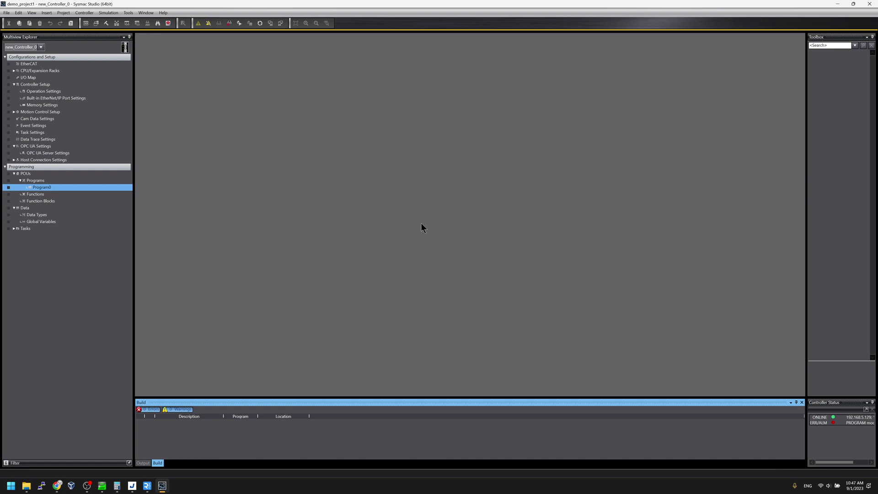
{"action": "left_click", "coordinate": [239, 25]}
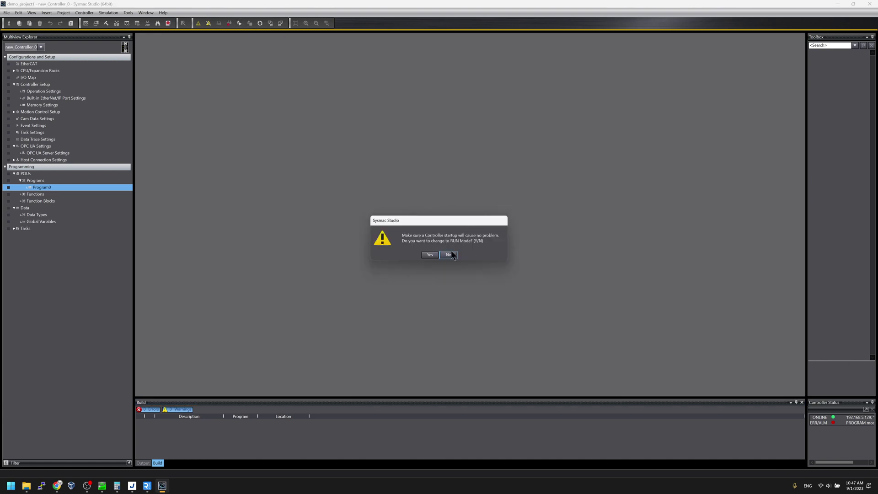
{"action": "left_click", "coordinate": [429, 254]}
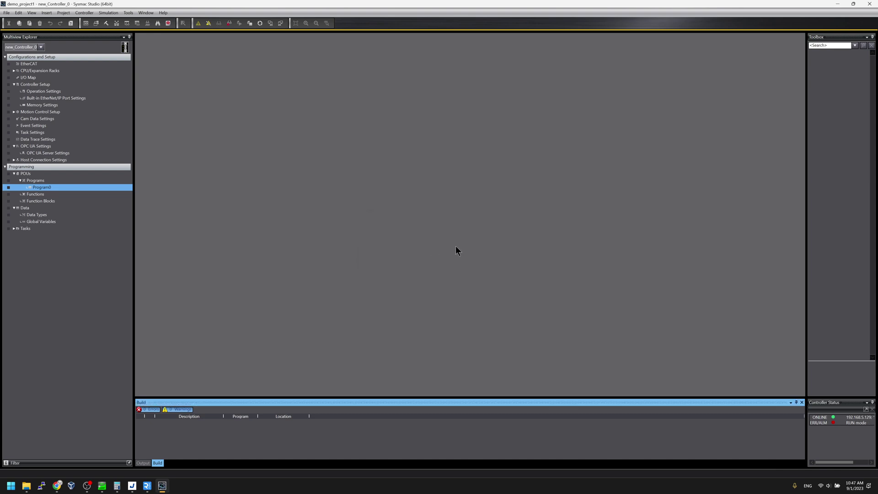
Check the OPC UA server status from OPC UA Server Settings.
{"action": "left_click", "coordinate": [67, 146]}
{"action": "left_click", "coordinate": [70, 153]}
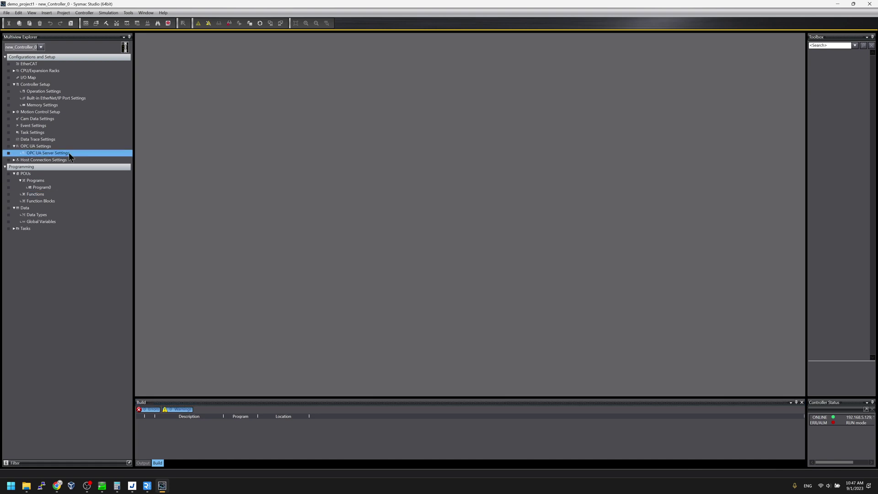
{"action": "right_click", "coordinate": [75, 157]}
{"action": "left_click", "coordinate": [96, 186]}
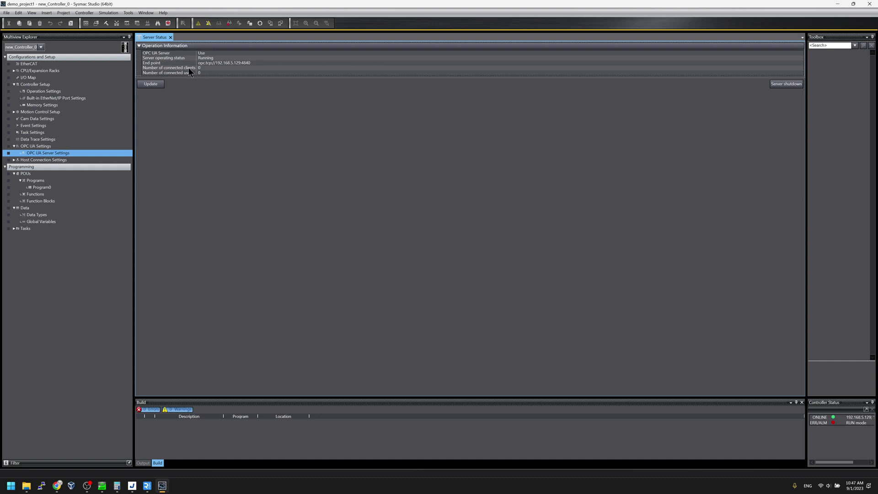
Switch the controller to PROGRAM mode and back to RUN, then monitor Program0 online.
{"action": "left_click", "coordinate": [246, 25]}
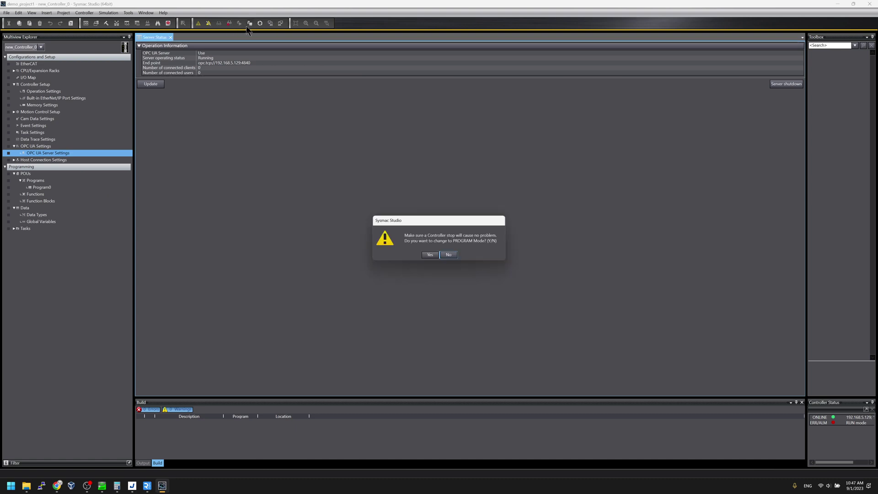
{"action": "left_click", "coordinate": [436, 256]}
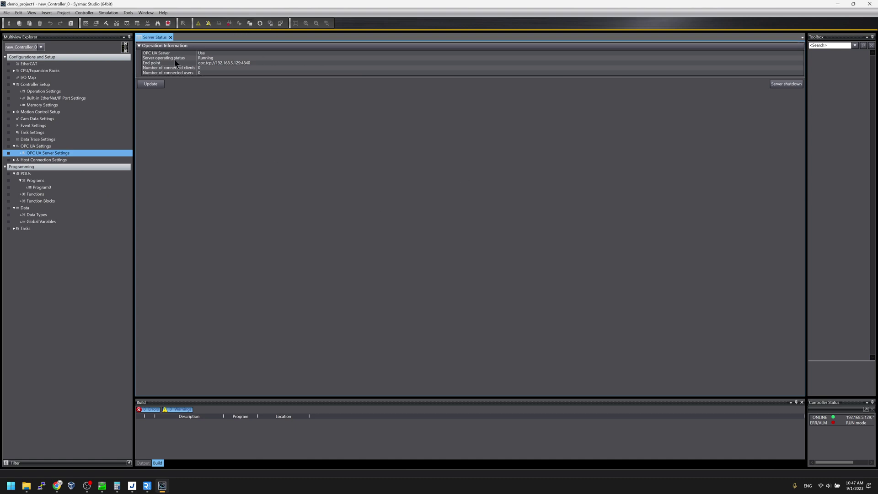
{"action": "left_click", "coordinate": [84, 13]}
{"action": "left_click", "coordinate": [117, 194]}
{"action": "left_click", "coordinate": [244, 25]}
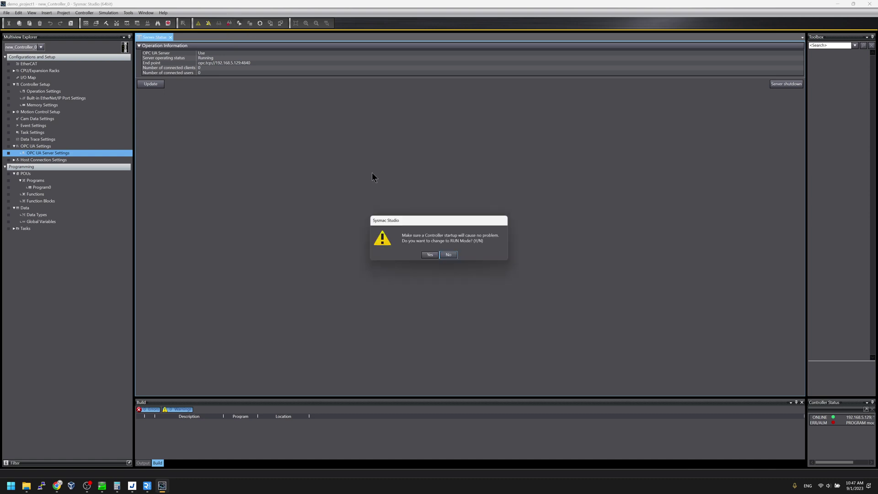
{"action": "left_click", "coordinate": [425, 254]}
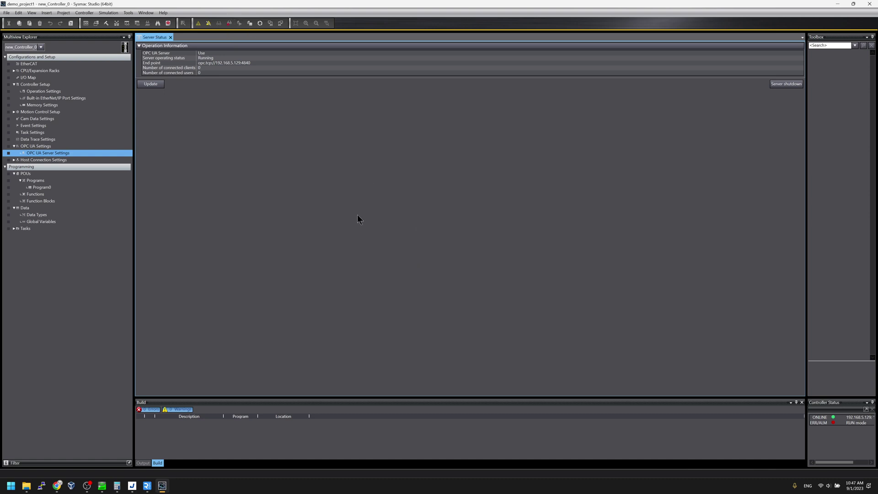
{"action": "double_click", "coordinate": [64, 186]}
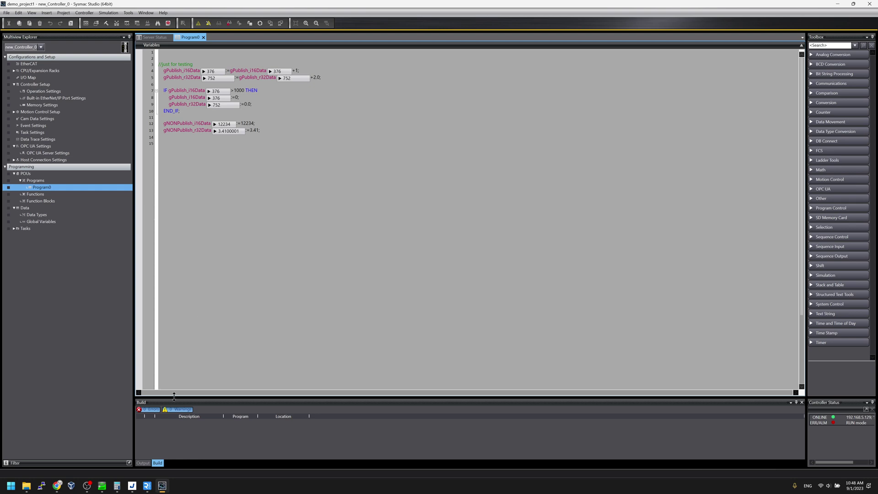
Bring UaExpert in front of Sysmac Studio, move it up and left, and clear its log.
{"action": "left_click", "coordinate": [103, 486]}
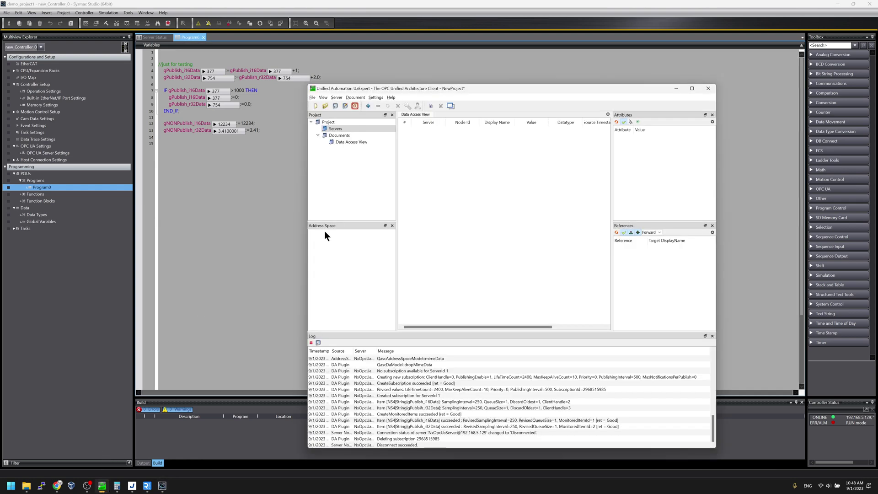
{"action": "left_click_drag", "start_coordinate": [457, 88], "coordinate": [396, 57]}
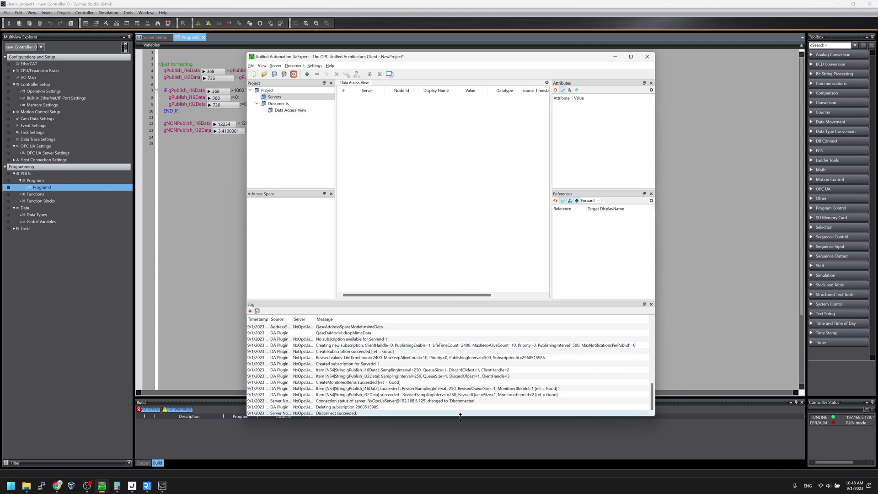
{"action": "left_click", "coordinate": [250, 310]}
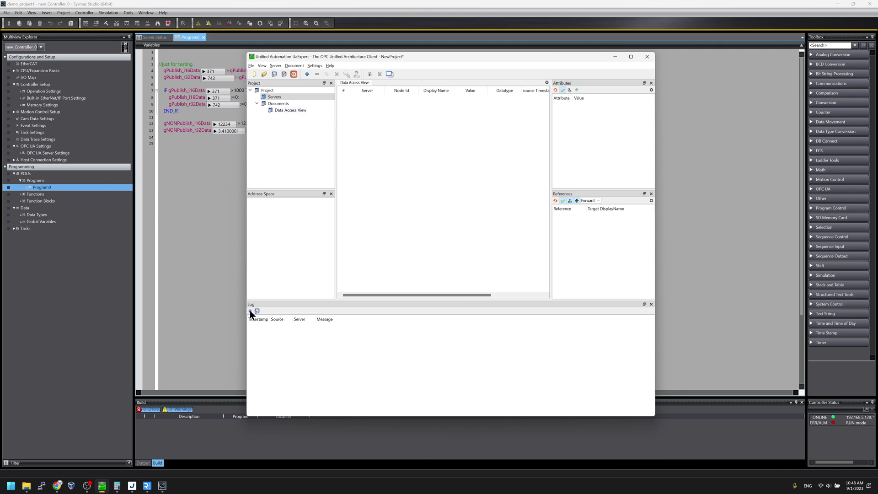
Discover opc.tcp://192.168.5.129:4840 and add NxOpcUaServer through its None security endpoint.
{"action": "left_click", "coordinate": [306, 74]}
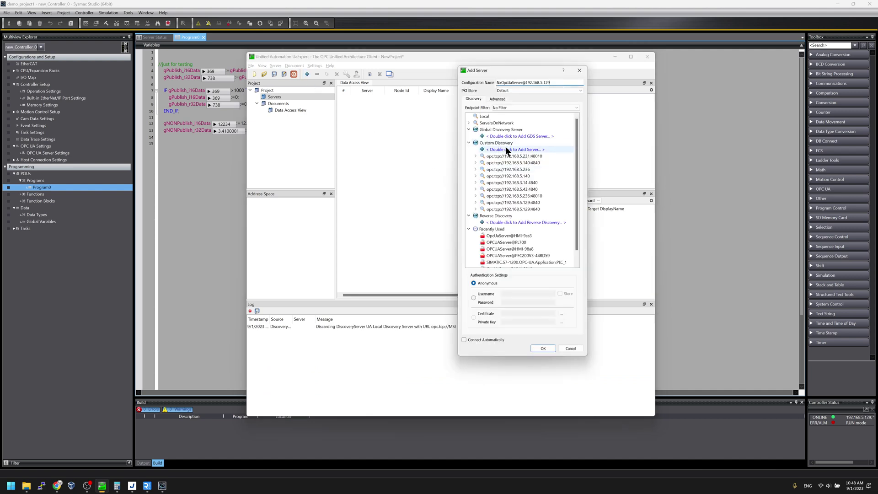
{"action": "double_click", "coordinate": [544, 149]}
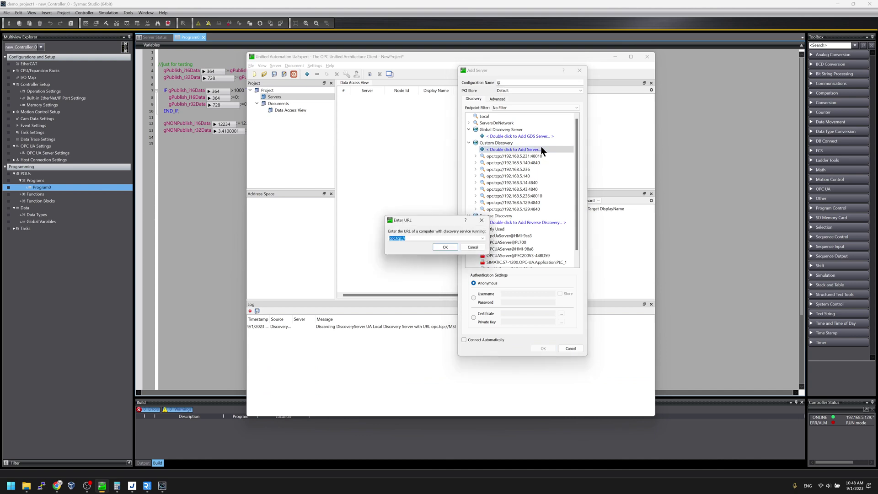
{"action": "key", "text": "End"}
{"action": "type", "text": "192"}
{"action": "type", "text": "0"}
{"action": "key", "text": "Return"}
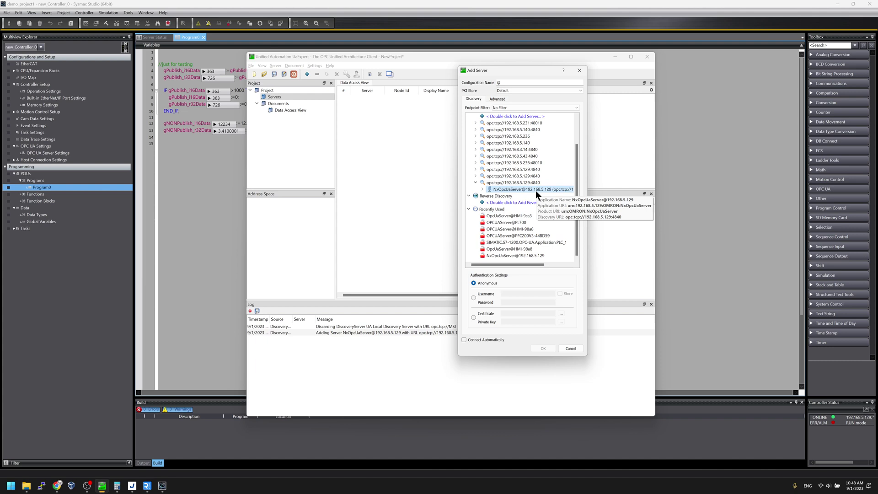
{"action": "double_click", "coordinate": [536, 190]}
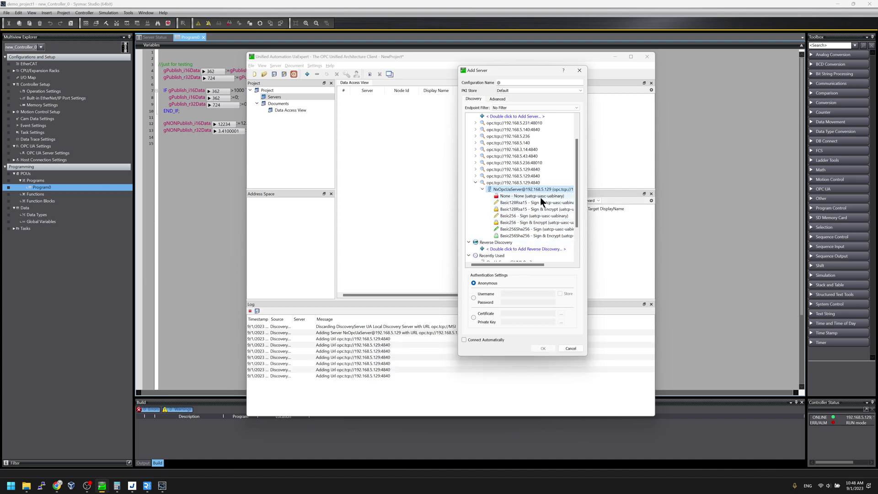
{"action": "left_click", "coordinate": [539, 197]}
{"action": "left_click", "coordinate": [545, 348]}
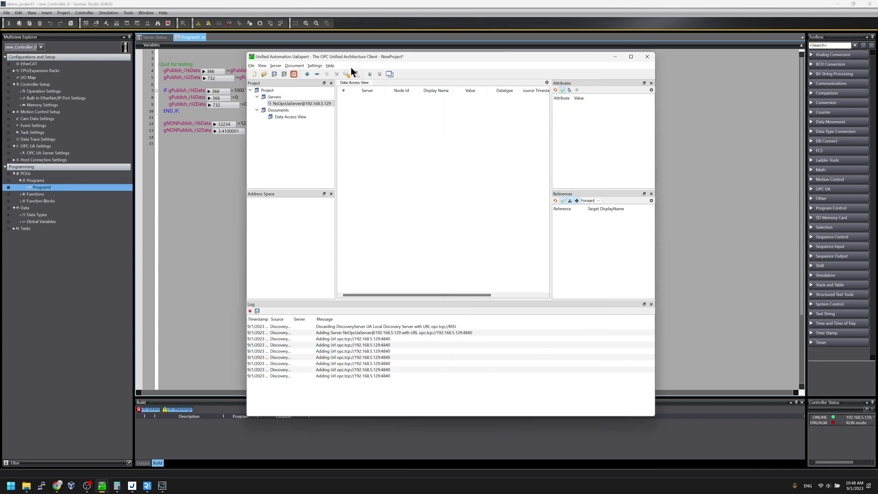
Connect to NxOpcUaServer and drag both gPublish variables from GlobalVars into the Data Access View.
{"action": "left_click", "coordinate": [323, 75]}
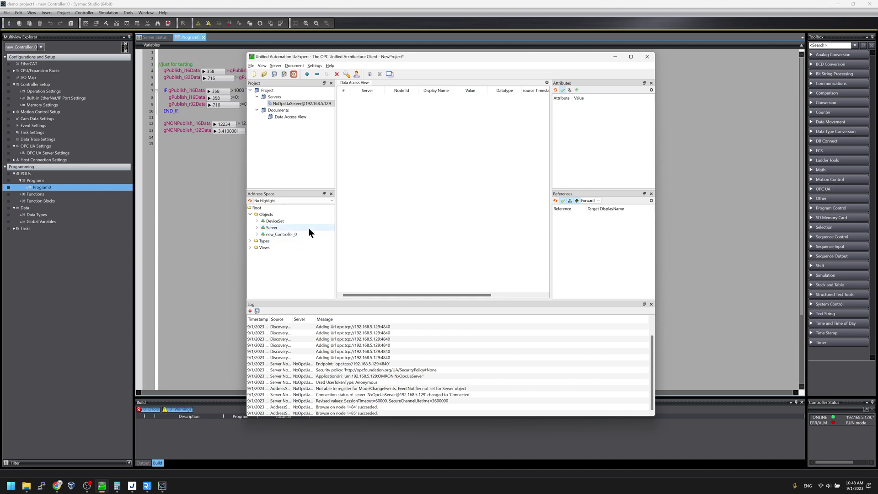
{"action": "left_click", "coordinate": [291, 215]}
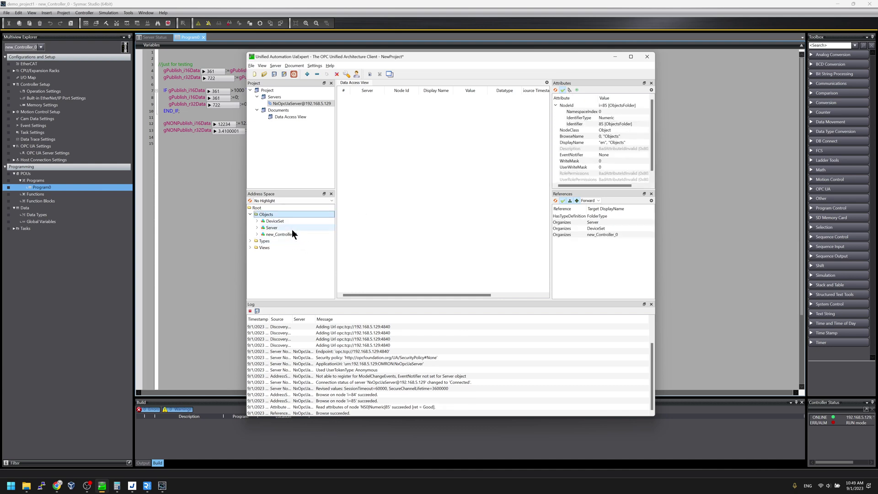
{"action": "left_click", "coordinate": [292, 234]}
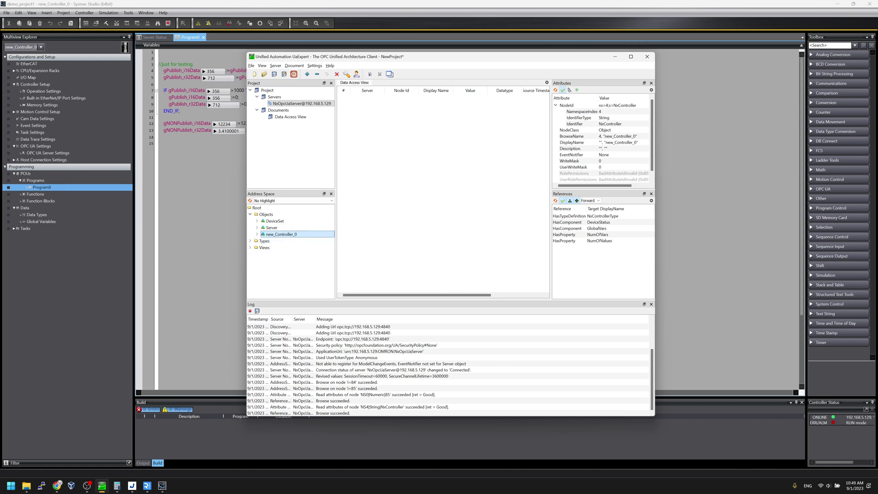
{"action": "left_click", "coordinate": [257, 234]}
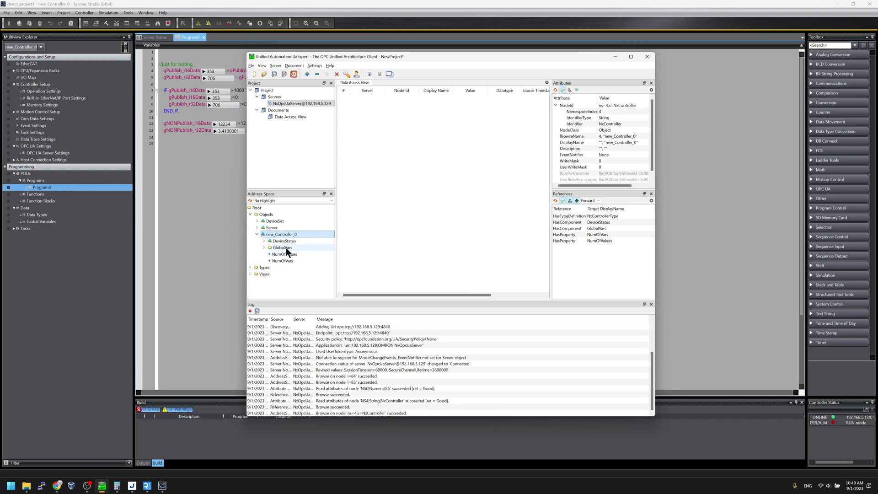
{"action": "double_click", "coordinate": [309, 245]}
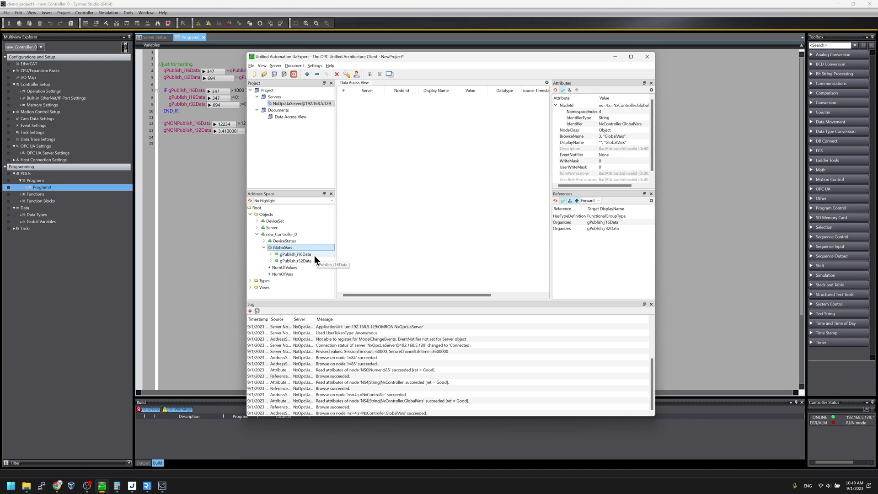
{"action": "left_click", "coordinate": [318, 258]}
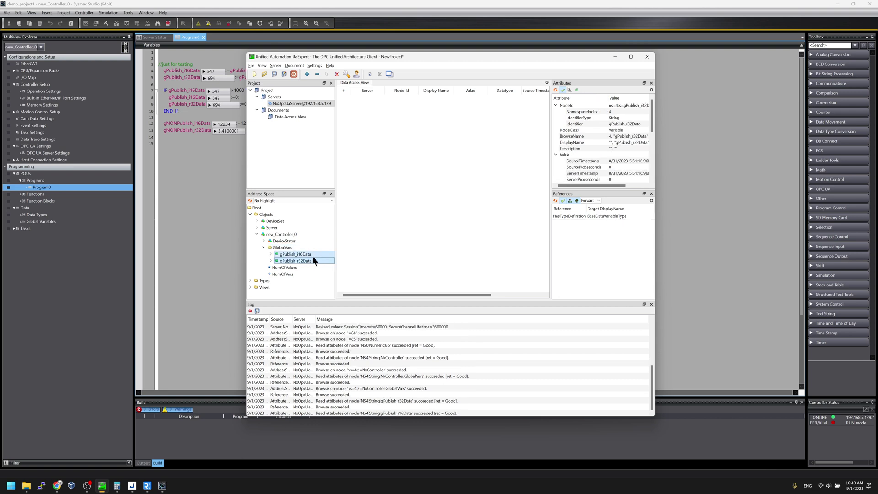
{"action": "left_click_drag", "start_coordinate": [313, 257], "coordinate": [421, 226]}
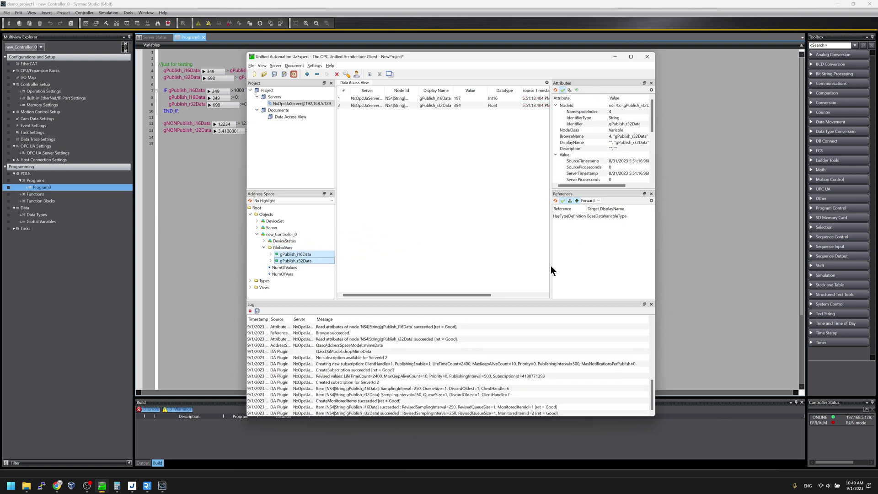
{"action": "left_click_drag", "start_coordinate": [481, 295], "coordinate": [500, 295]}
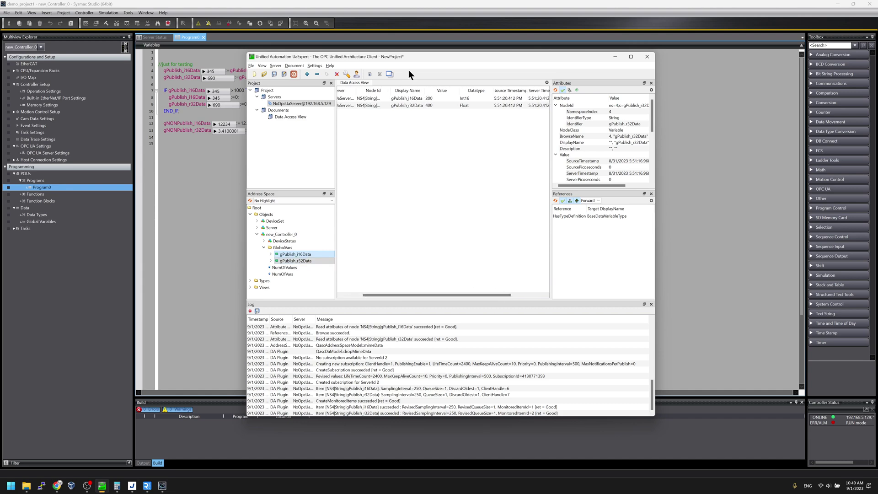
Open Sysmac Studio's Global Variables table beside UaExpert, then bring UaExpert back to front.
{"action": "left_click_drag", "start_coordinate": [402, 58], "coordinate": [456, 59]}
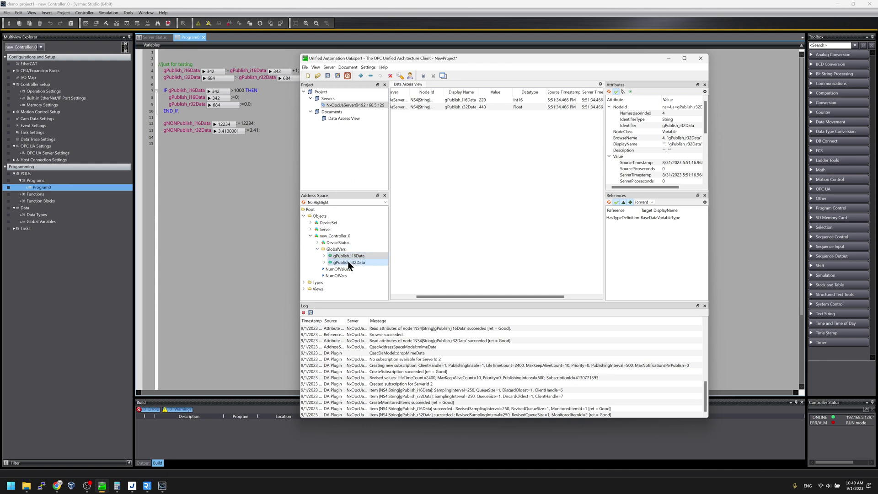
{"action": "left_click", "coordinate": [261, 165]}
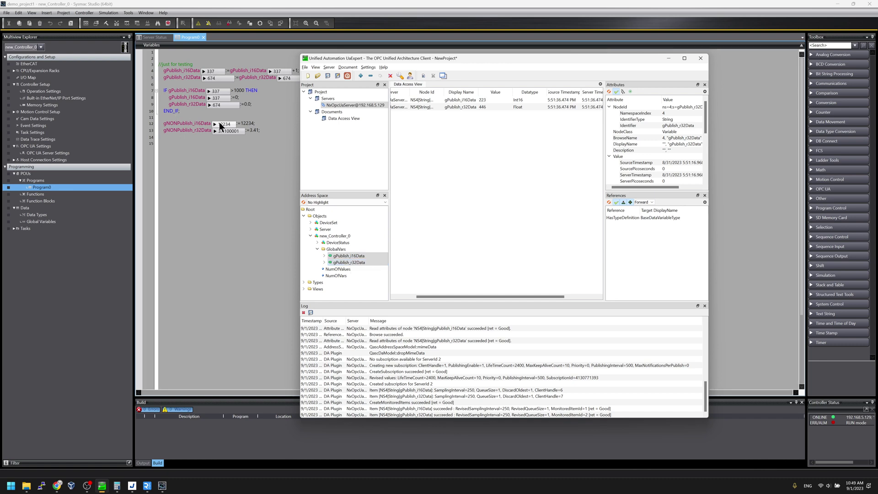
{"action": "double_click", "coordinate": [83, 225]}
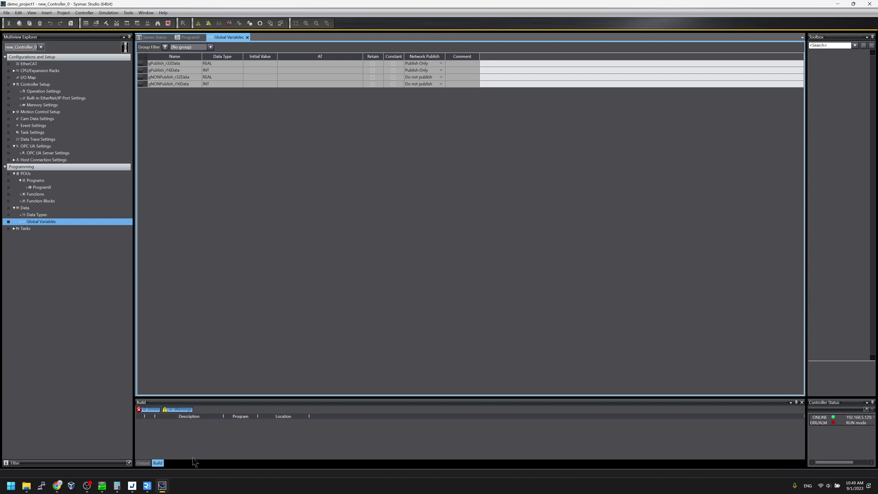
{"action": "left_click", "coordinate": [101, 486]}
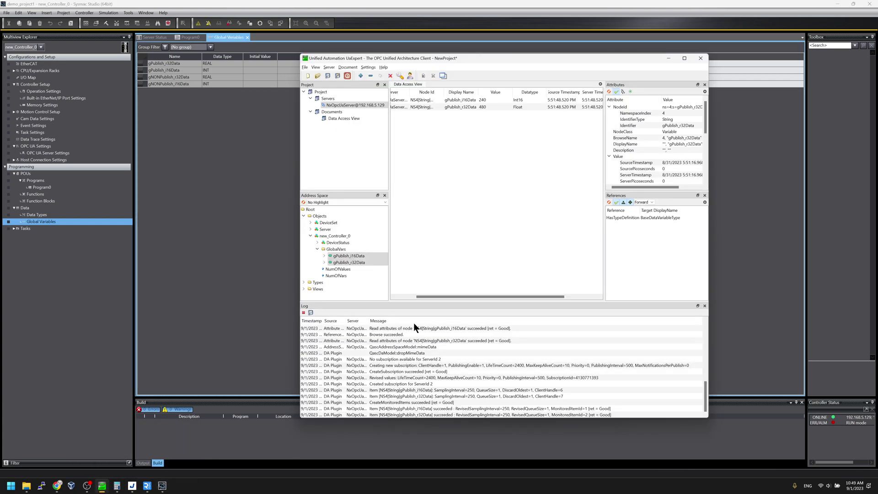